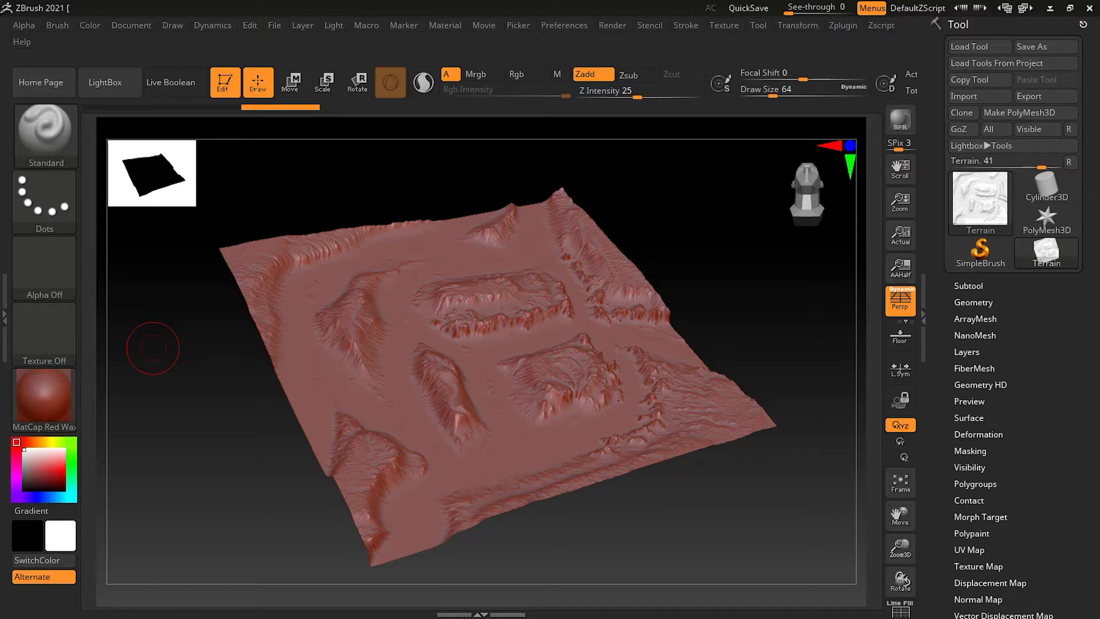
Append a Sphere3D subtool (PM3D_Sphere3D1) to the Terrain model and hide it
left_click(968, 286)
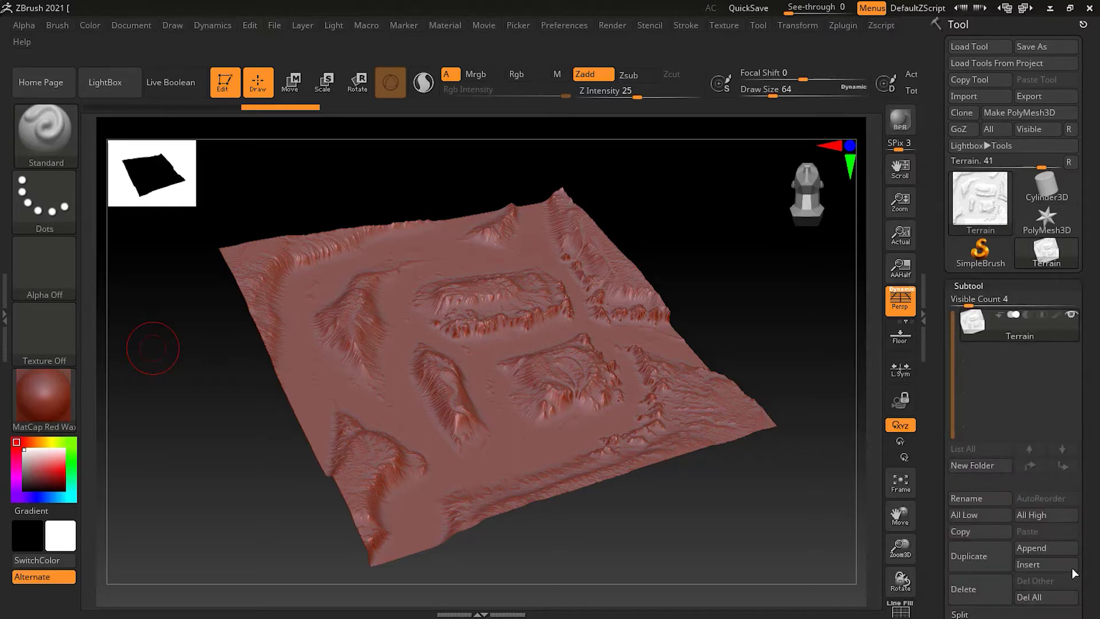
left_click(1052, 548)
left_click(1041, 546)
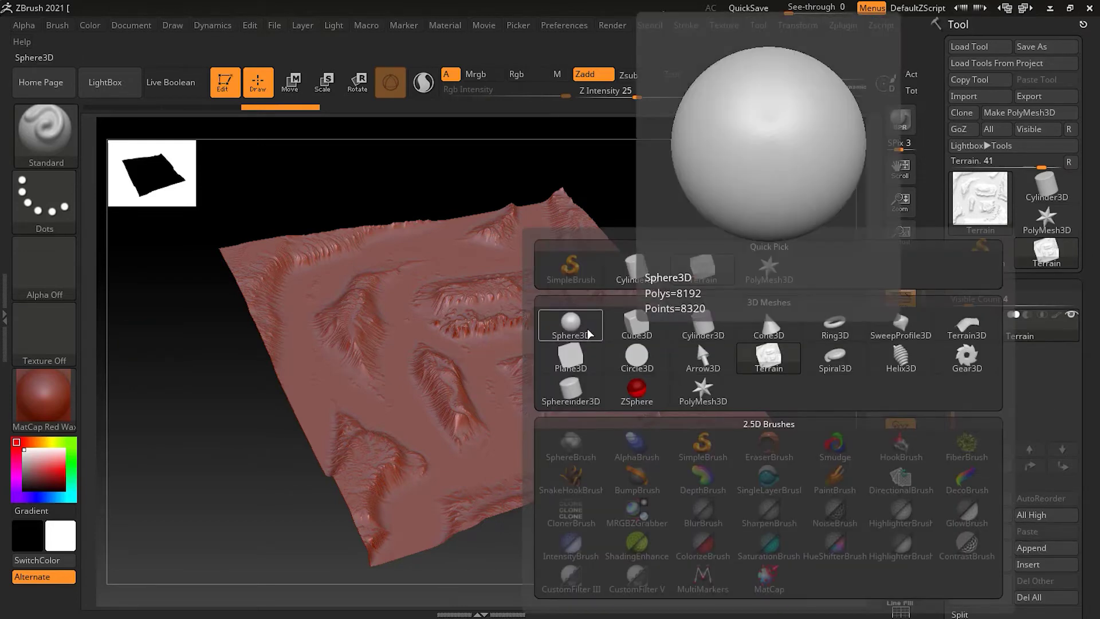
left_click(589, 334)
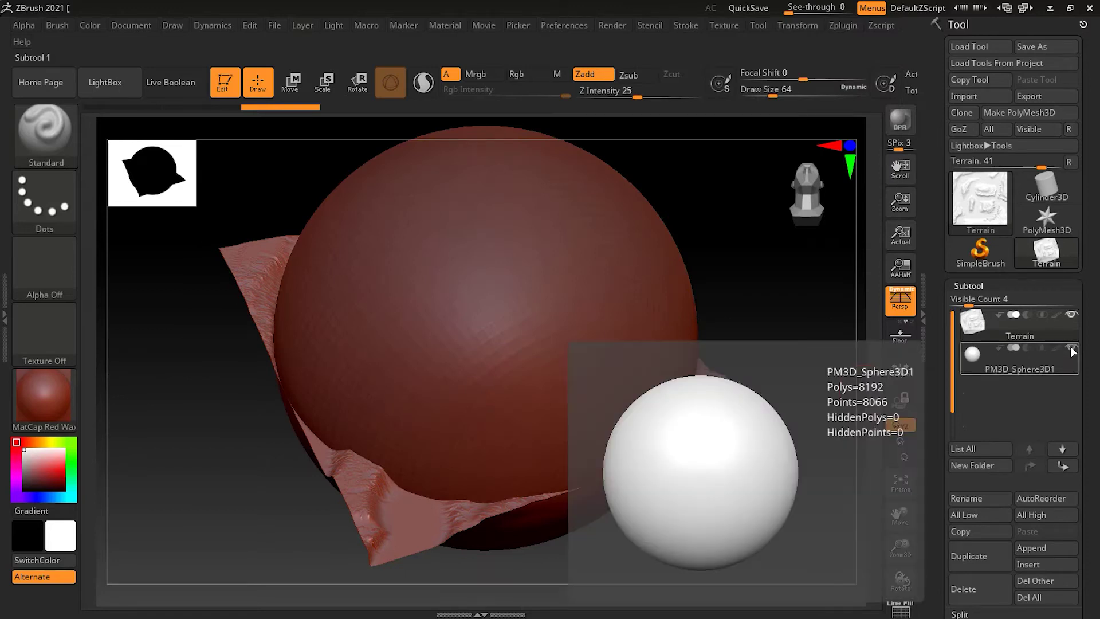
left_click(1070, 347)
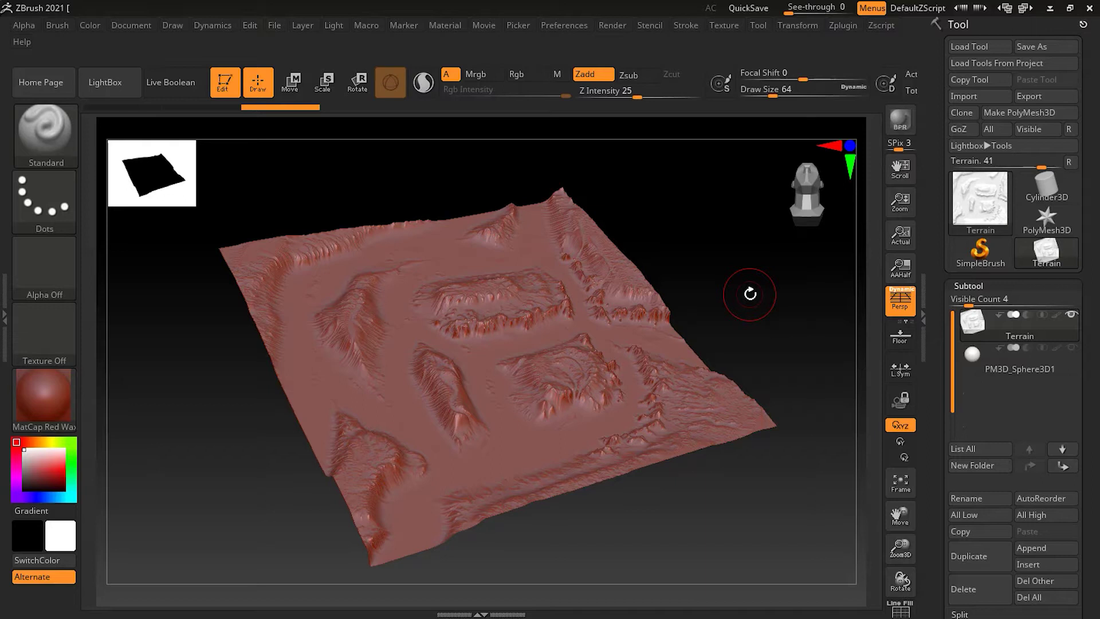
Apply BasicMaterial, then BasicMaterial2 to the terrain, and orbit to view it from another angle
left_click(57, 397)
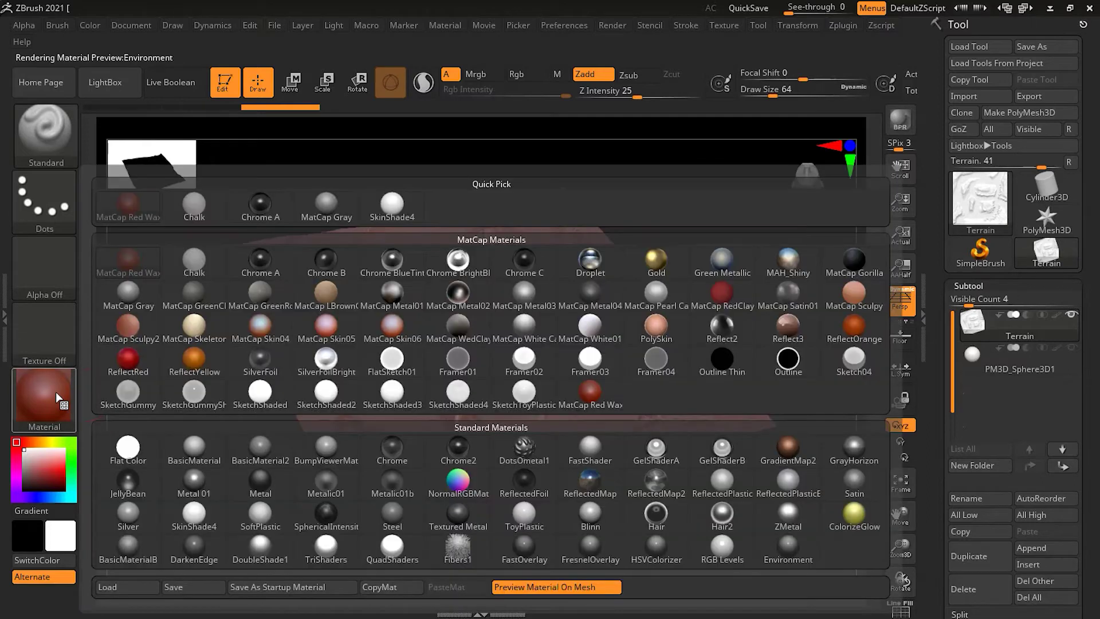
left_click(195, 446)
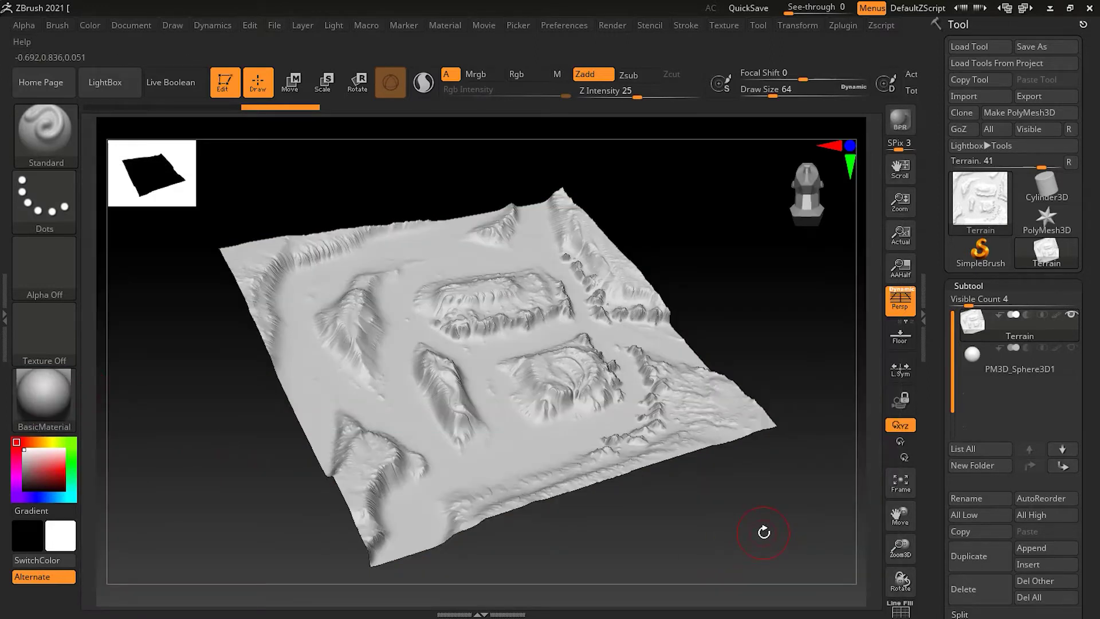
left_click(45, 398)
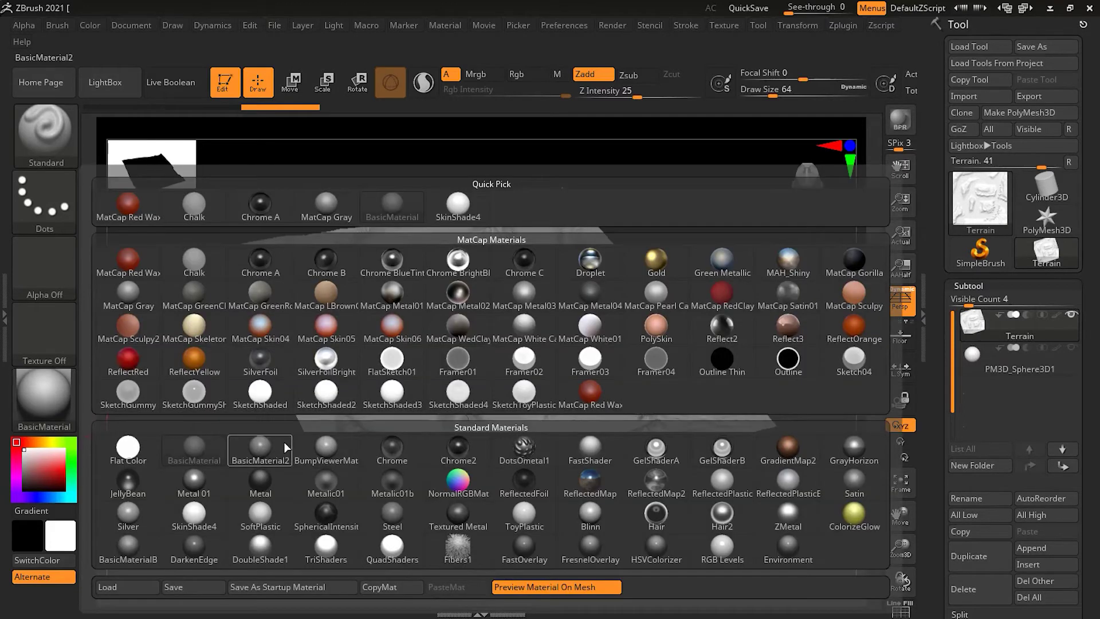
left_click(269, 450)
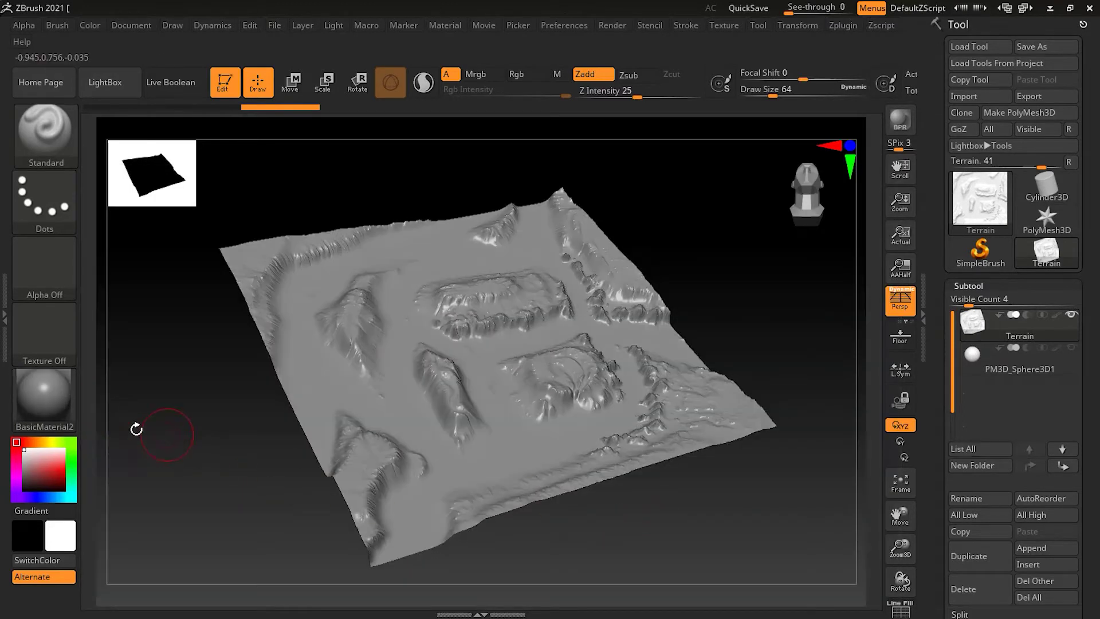
mouse_move(760, 491)
left_mouse_down()
mouse_move(761, 476)
mouse_move(774, 500)
mouse_move(739, 504)
mouse_move(761, 489)
mouse_move(773, 510)
mouse_move(766, 504)
left_mouse_up()
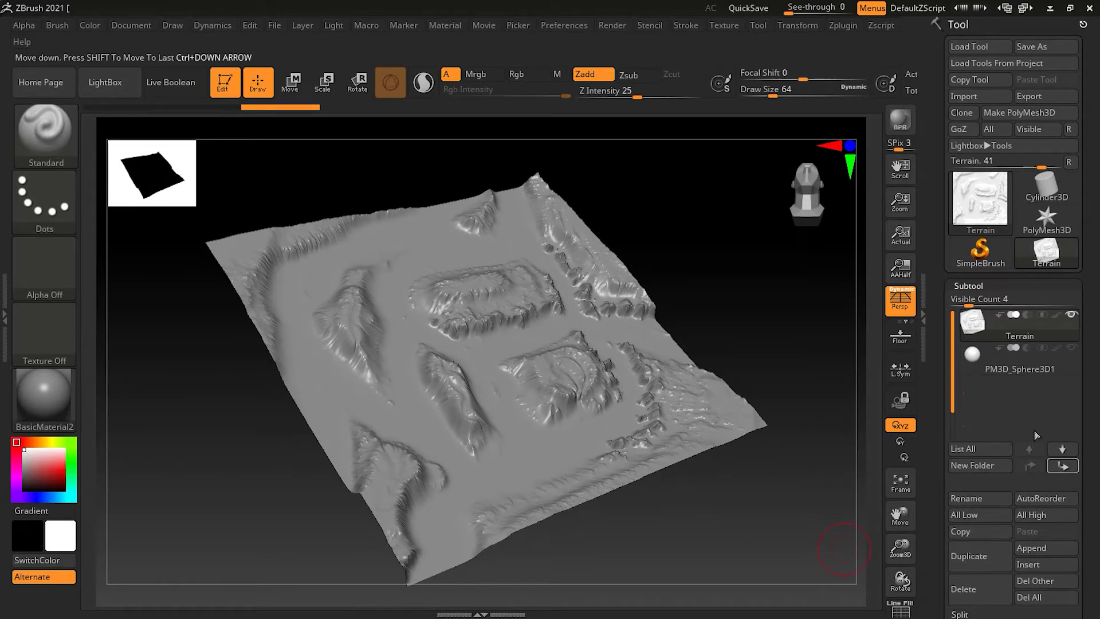
mouse_move(1024, 368)
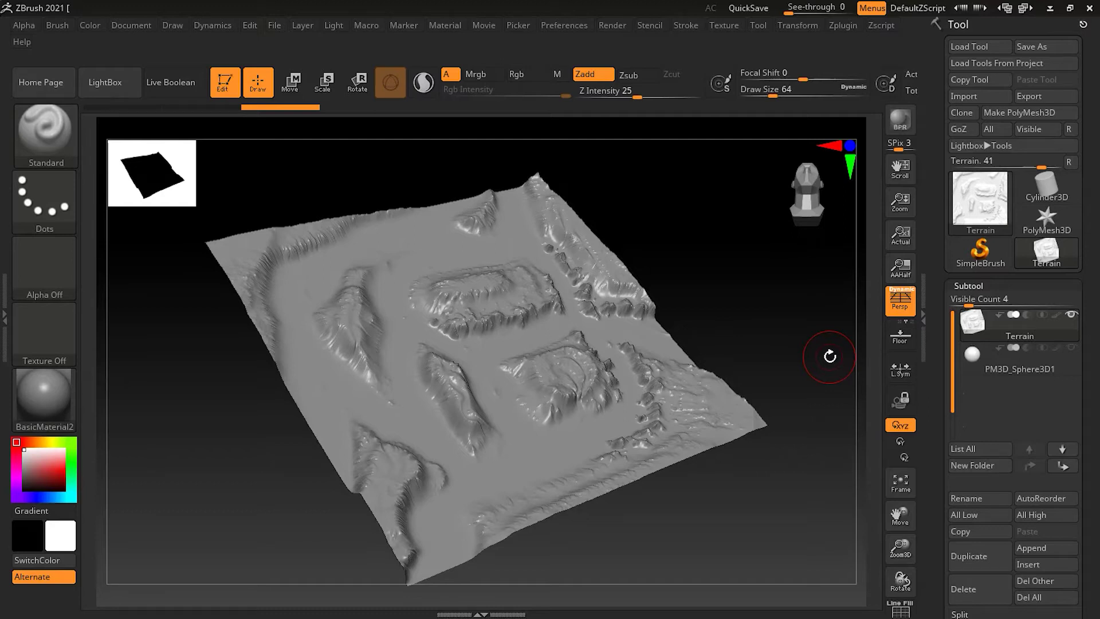
Choose XTractor from the 3D Sculpting Brushes palette
left_click(46, 138)
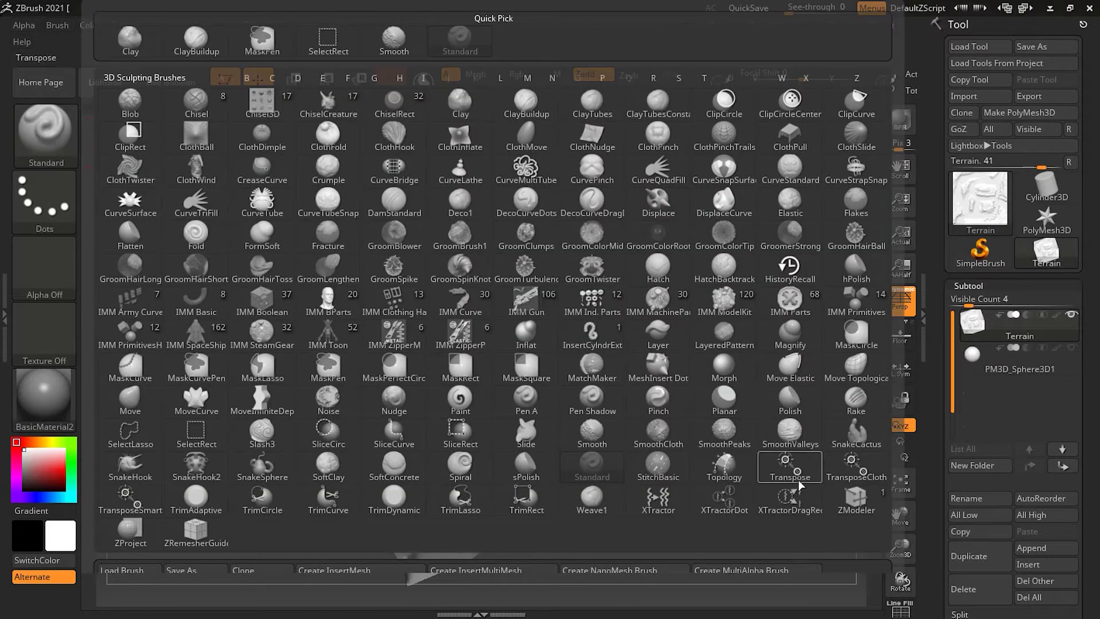
mouse_move(668, 505)
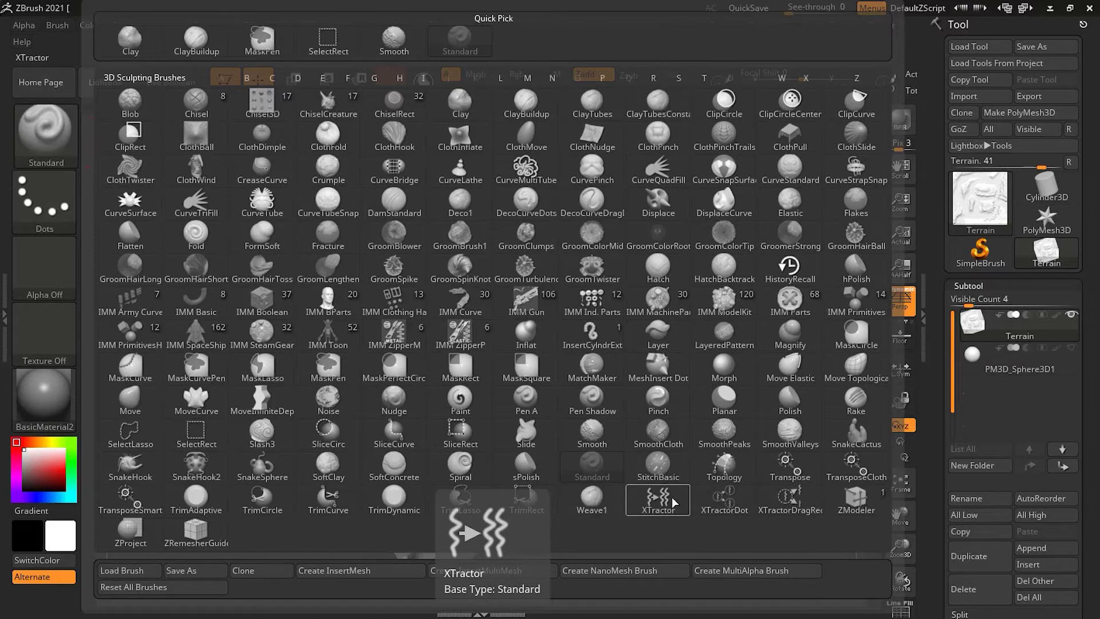
left_click(672, 500)
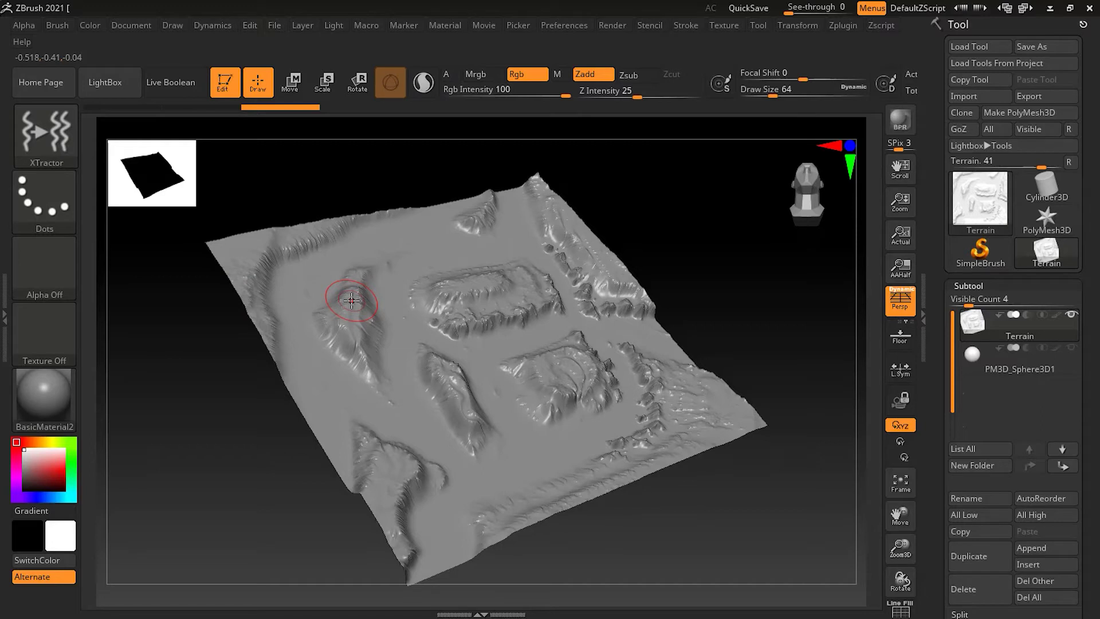
Drag XTractor across the terrain's hilltop to capture its detail into the XTractor Alpha
key("shift")
left_click_drag(351, 300, 362, 274)
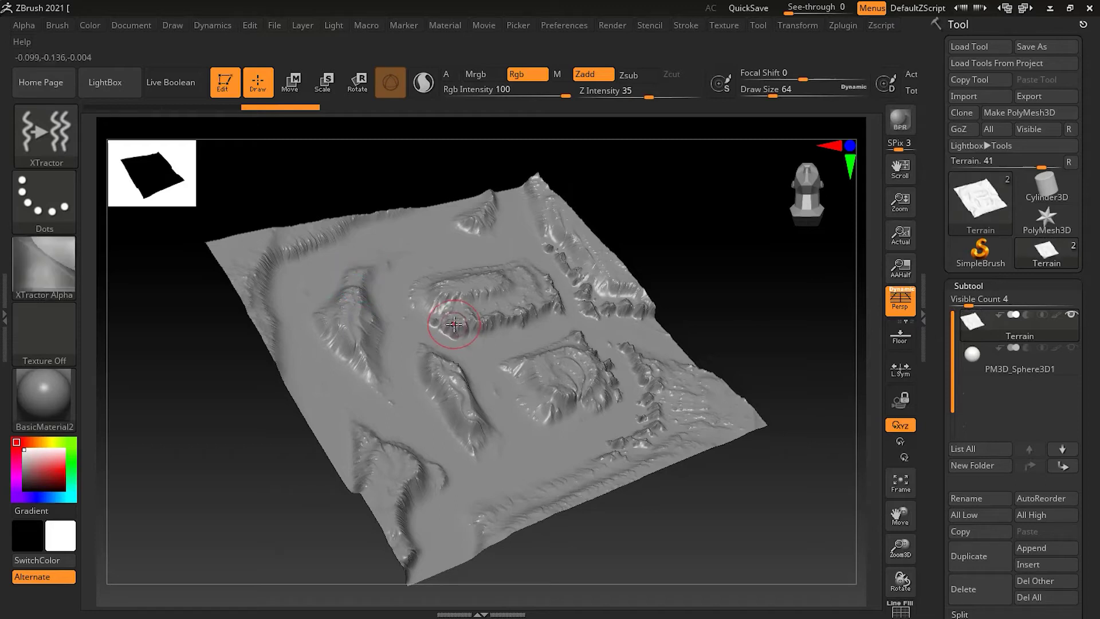
key("ctrl")
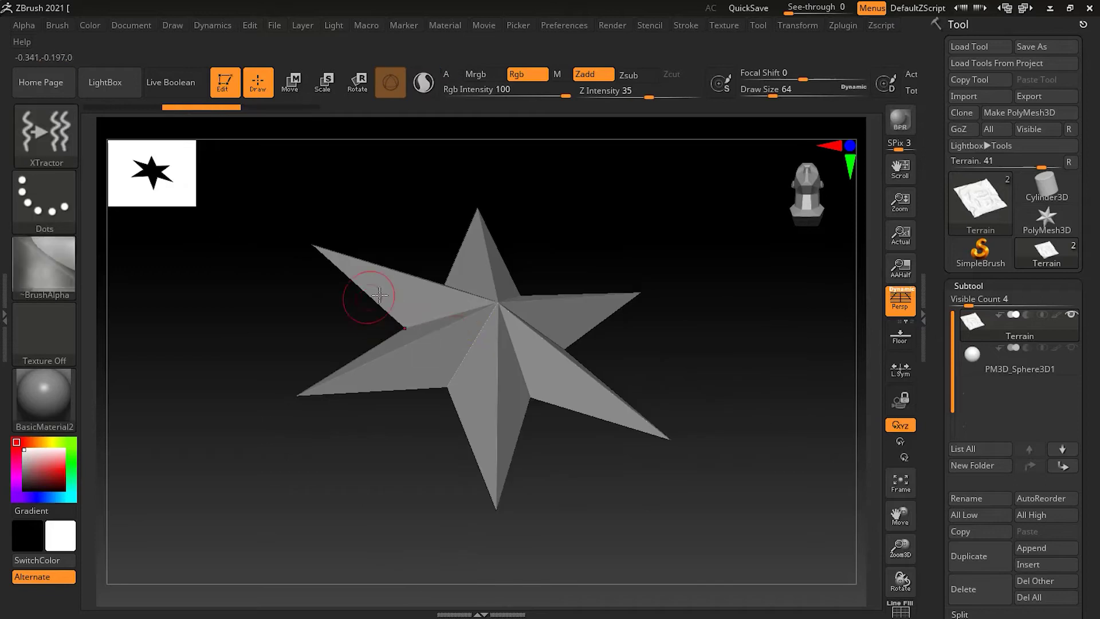
Restore the latest sculpted terrain from the undo history and clear the brush alpha
left_click(273, 107)
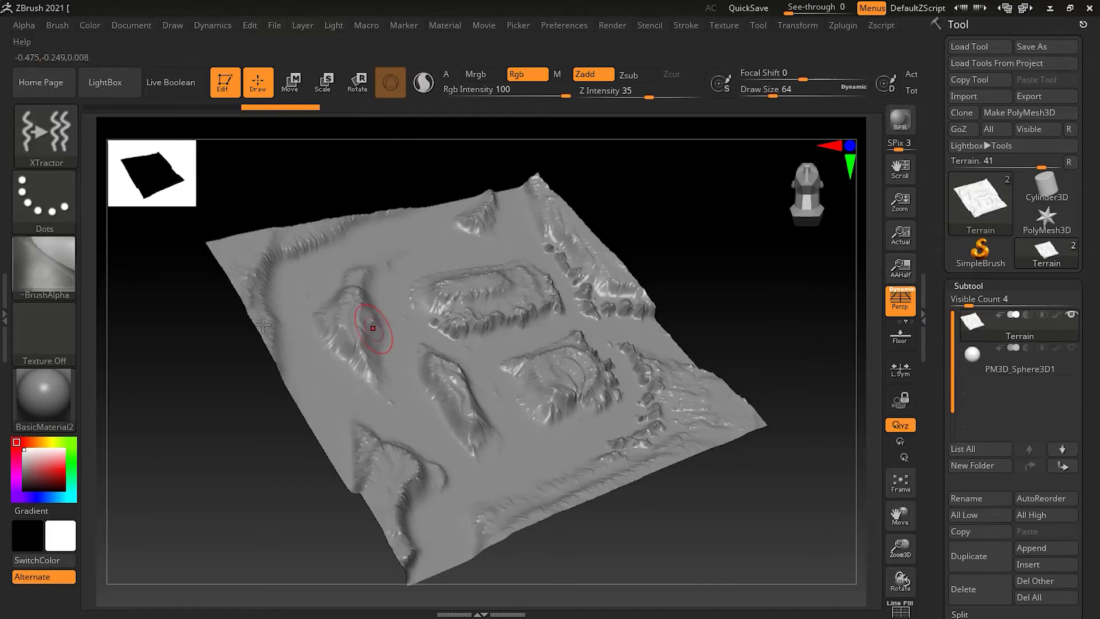
left_click(38, 270)
left_click(128, 274)
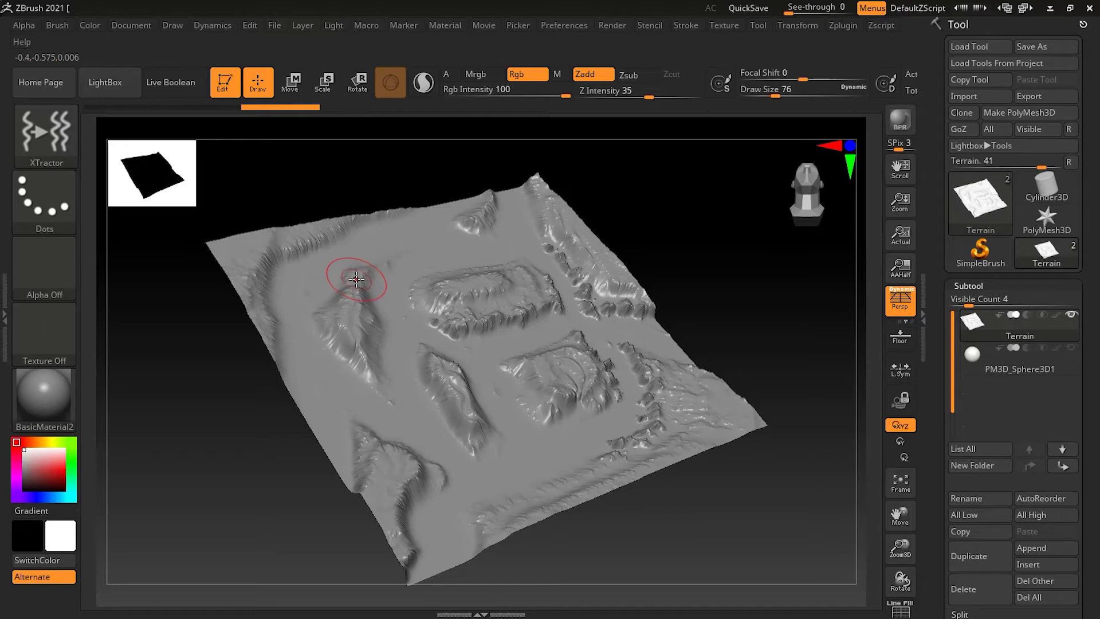
Set Draw Size to 128 and drag XTractor over another hill to capture a new alpha
key("bracketright")
key("bracketright")
key("bracketright")
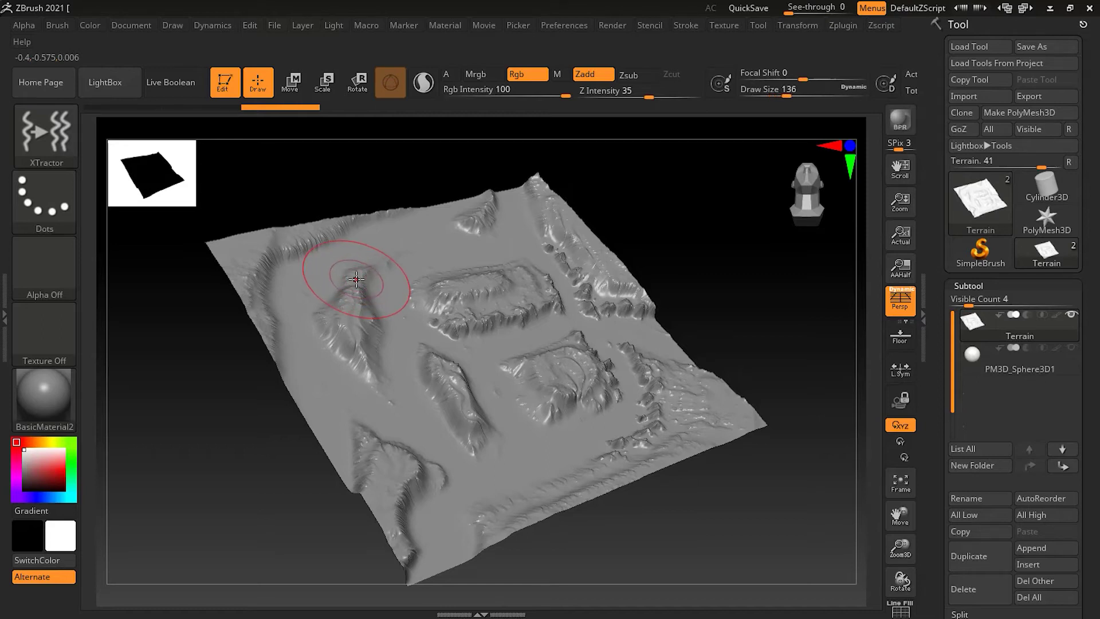
key("bracketleft")
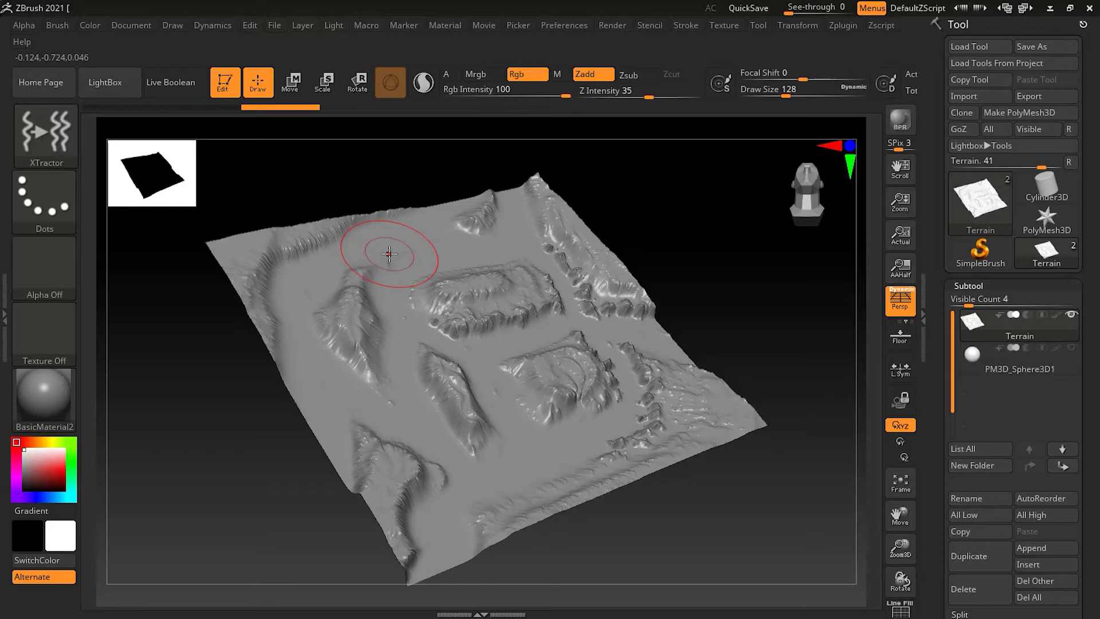
mouse_move(389, 254)
left_mouse_down()
mouse_move(350, 281)
mouse_move(339, 314)
mouse_move(344, 341)
mouse_move(396, 405)
left_mouse_up()
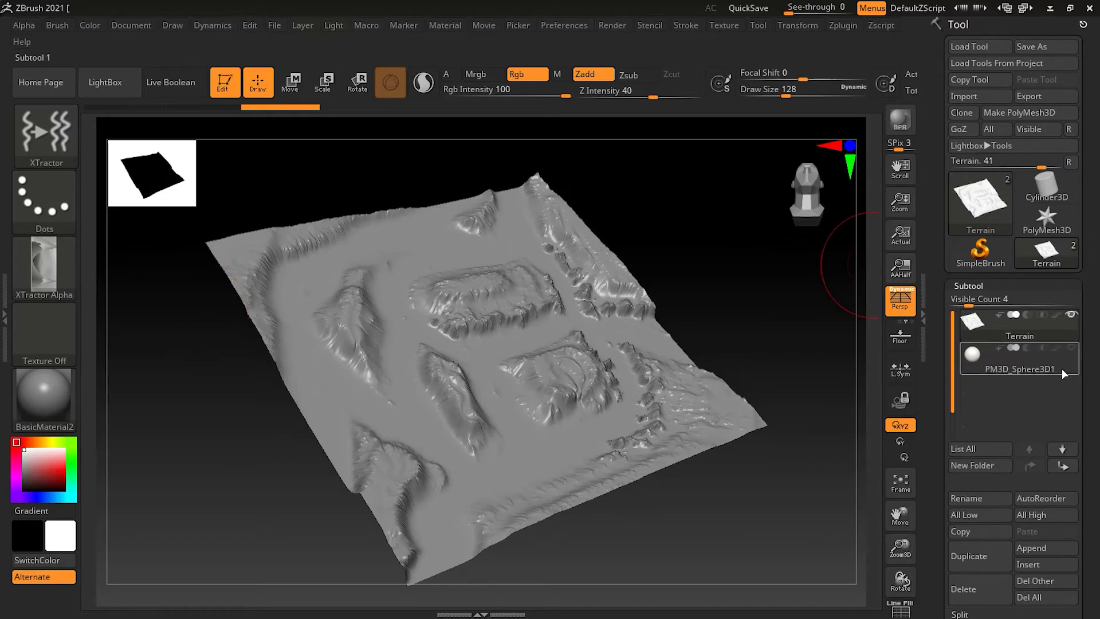
Make the sphere the active subtool and hide the terrain
mouse_move(1052, 369)
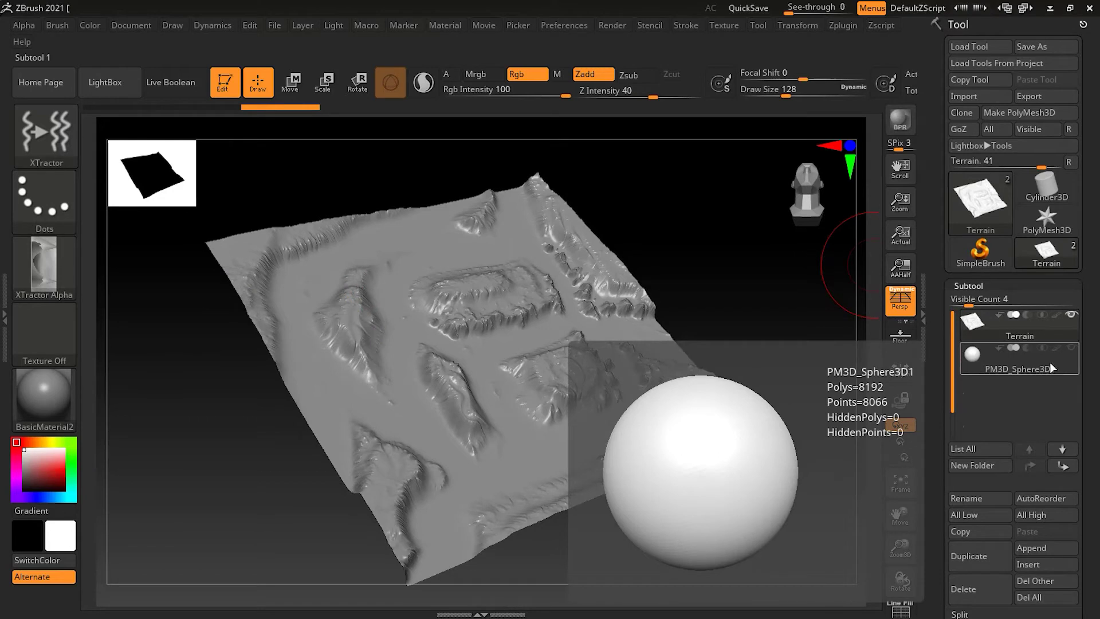
left_click(1051, 368)
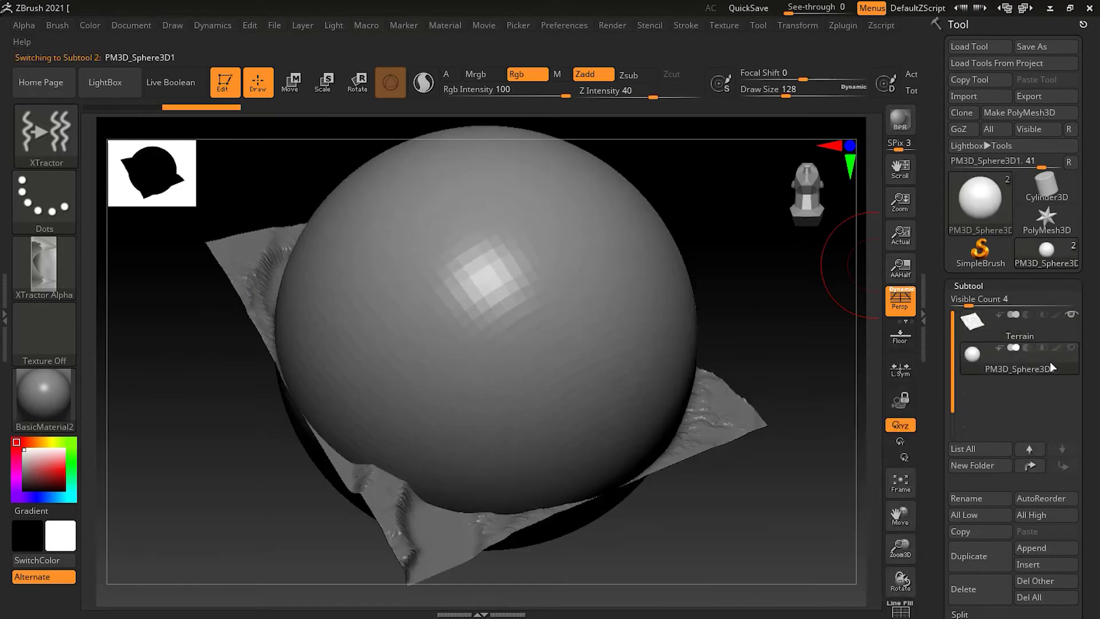
mouse_move(1072, 315)
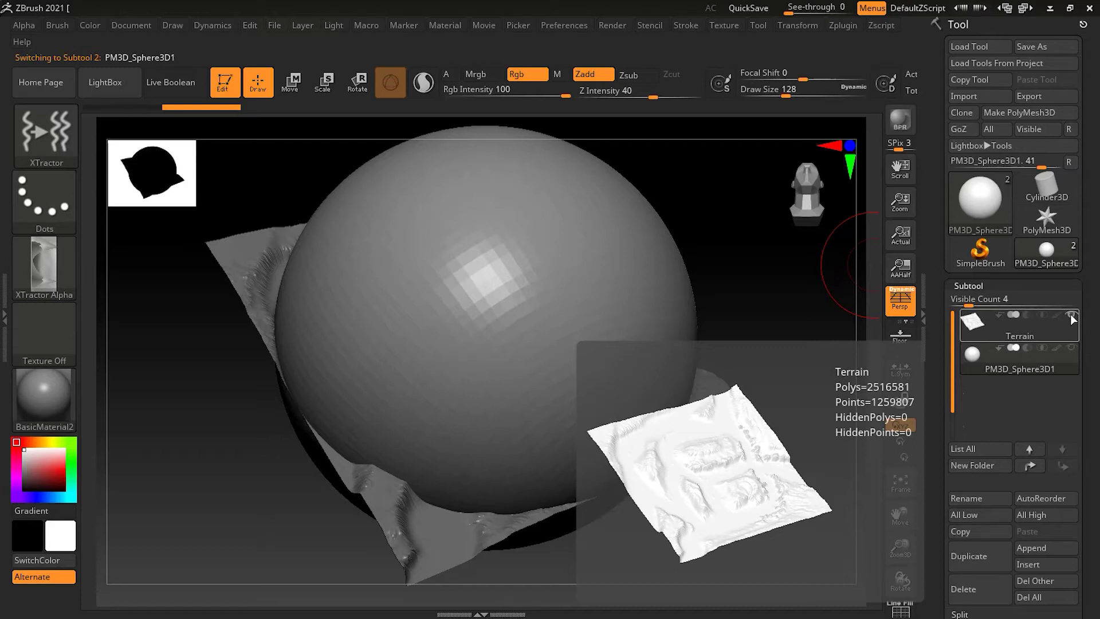
left_click(1070, 314)
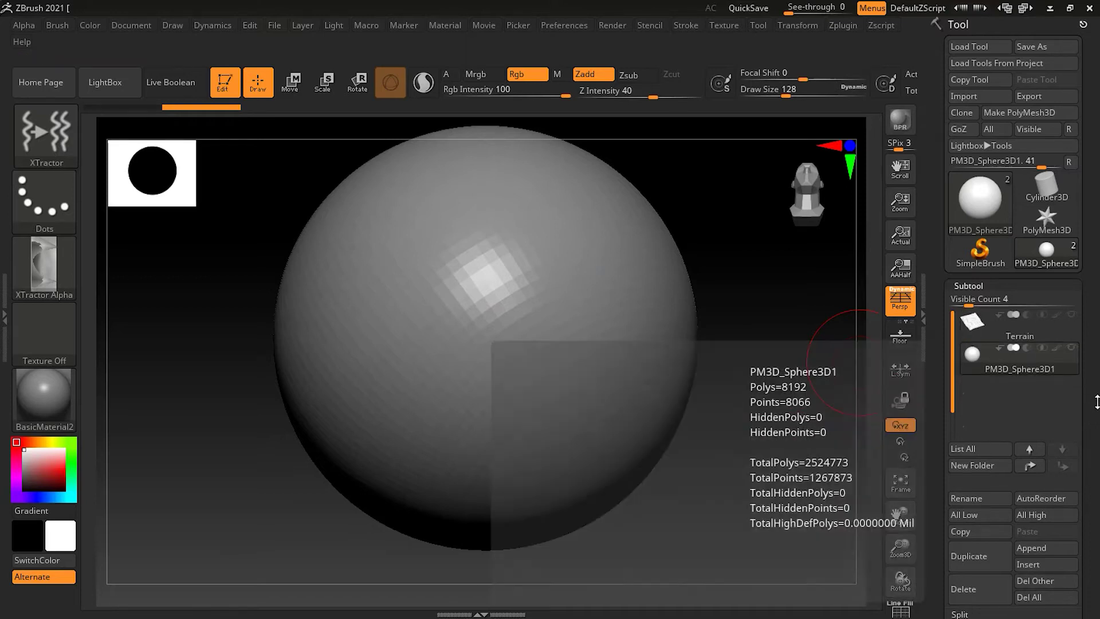
Subdivide the sphere to SDiv 5 (2.08 million polygons) and expand the Subtool list
scroll(1094, 351, "down", 2)
scroll(1095, 352, "down", 5)
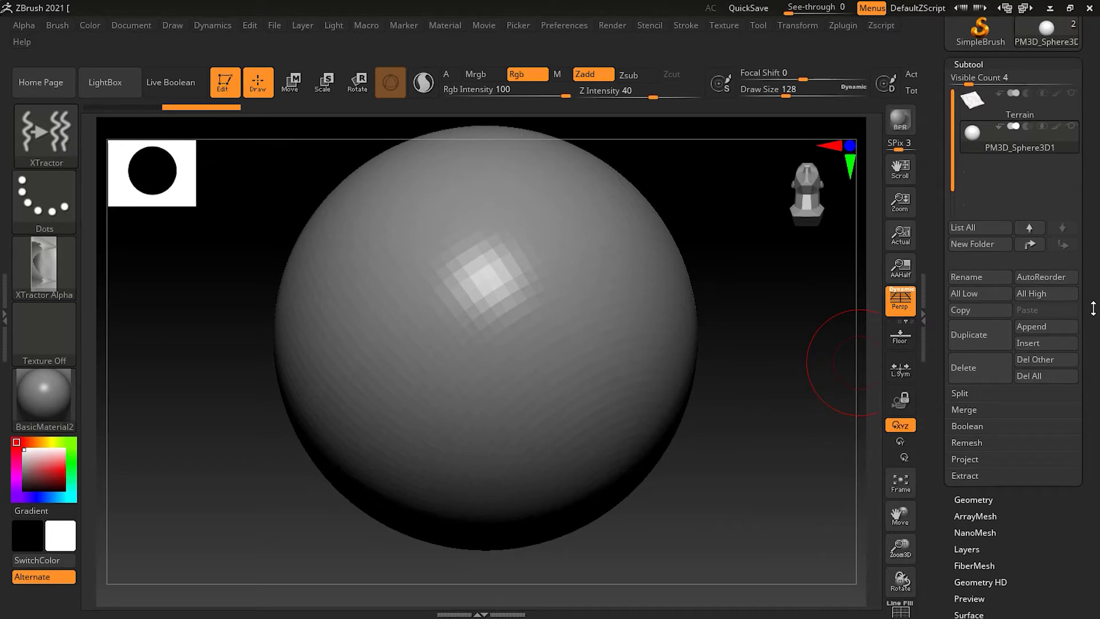
left_click(976, 499)
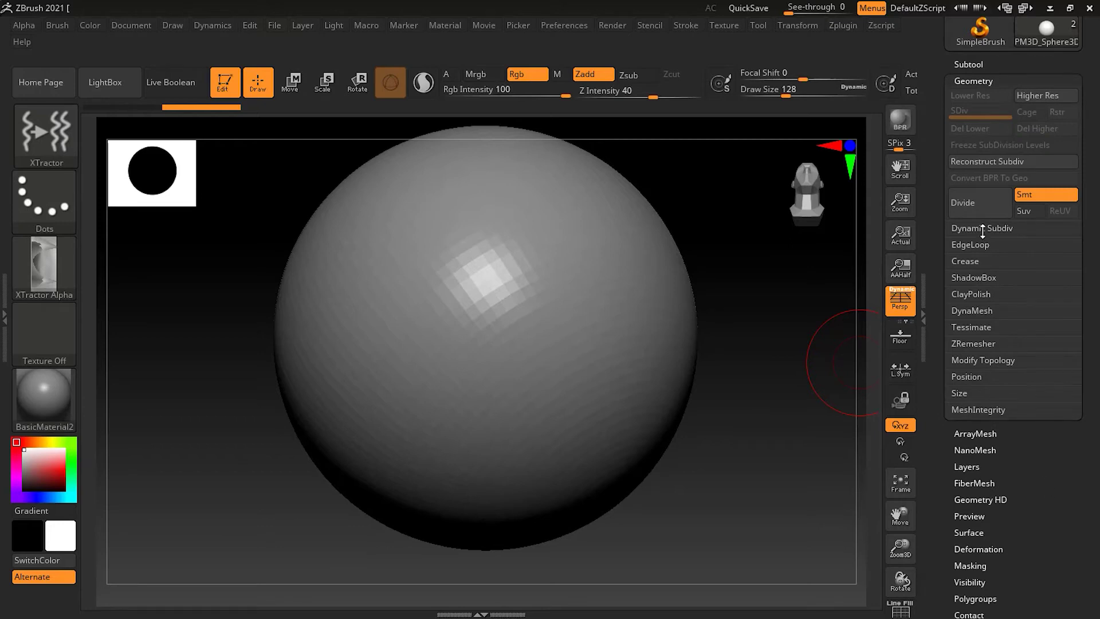
key("ctrl")
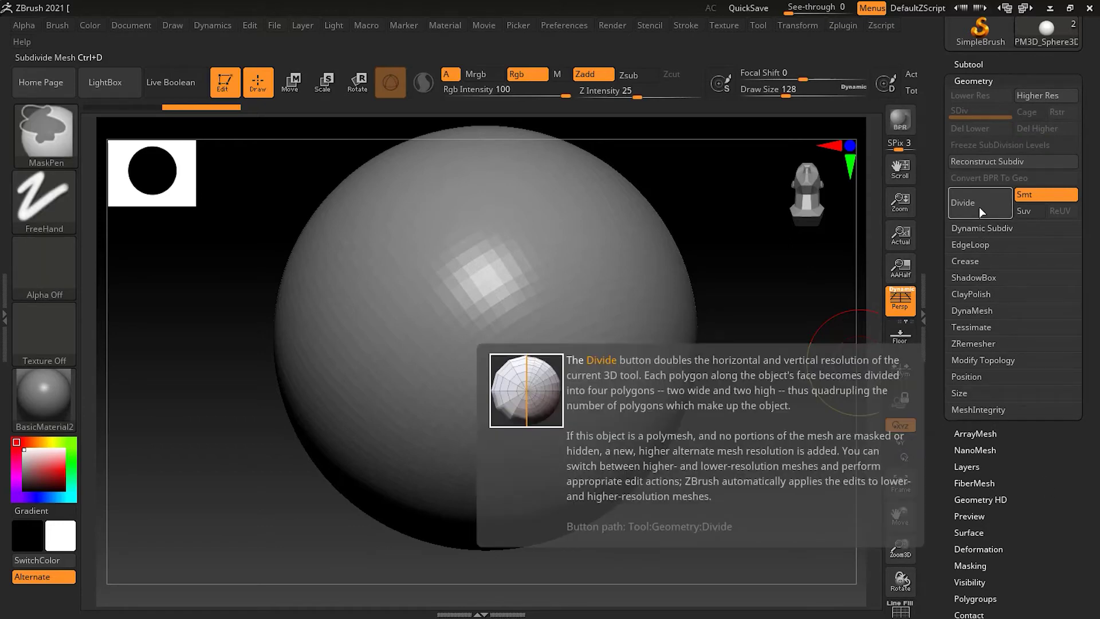
left_click(979, 208)
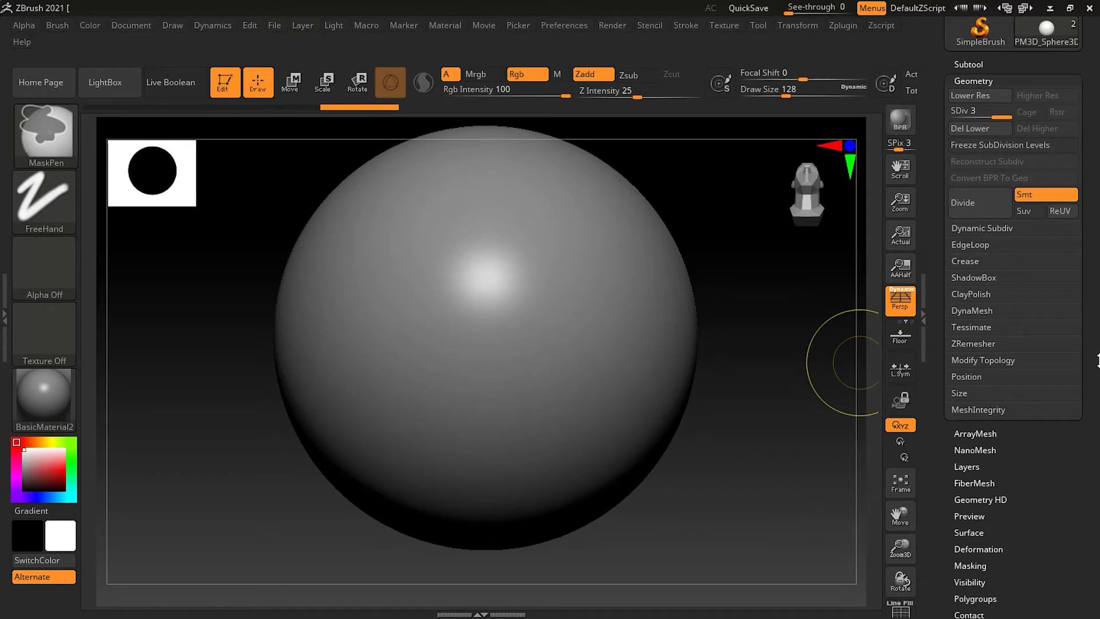
key("ctrl+d")
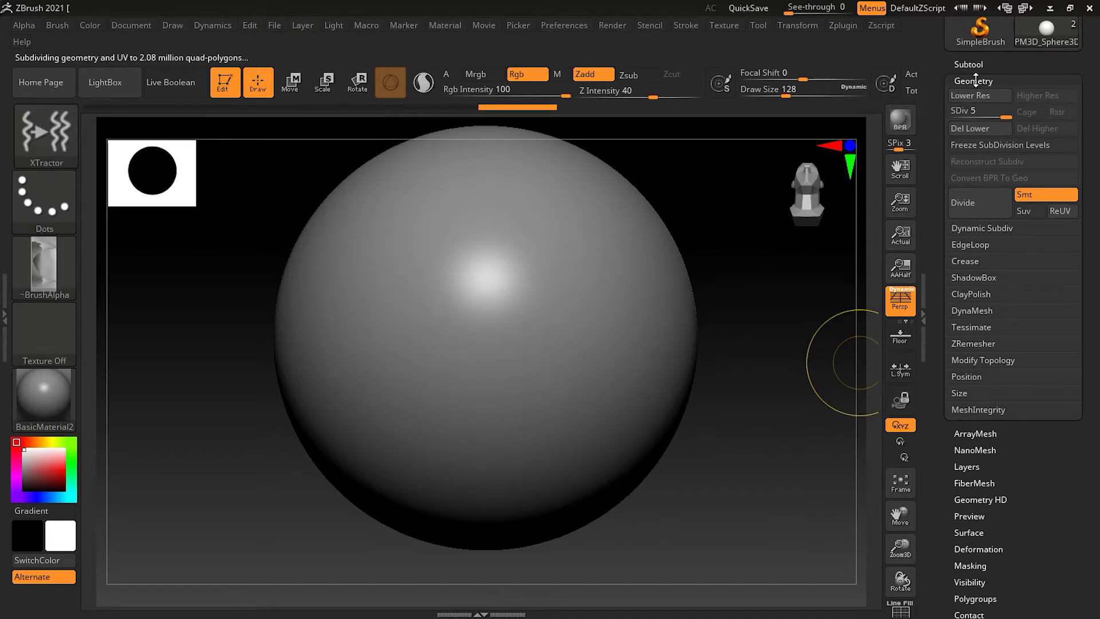
left_click(974, 80)
left_click_drag(1076, 119, 1092, 286)
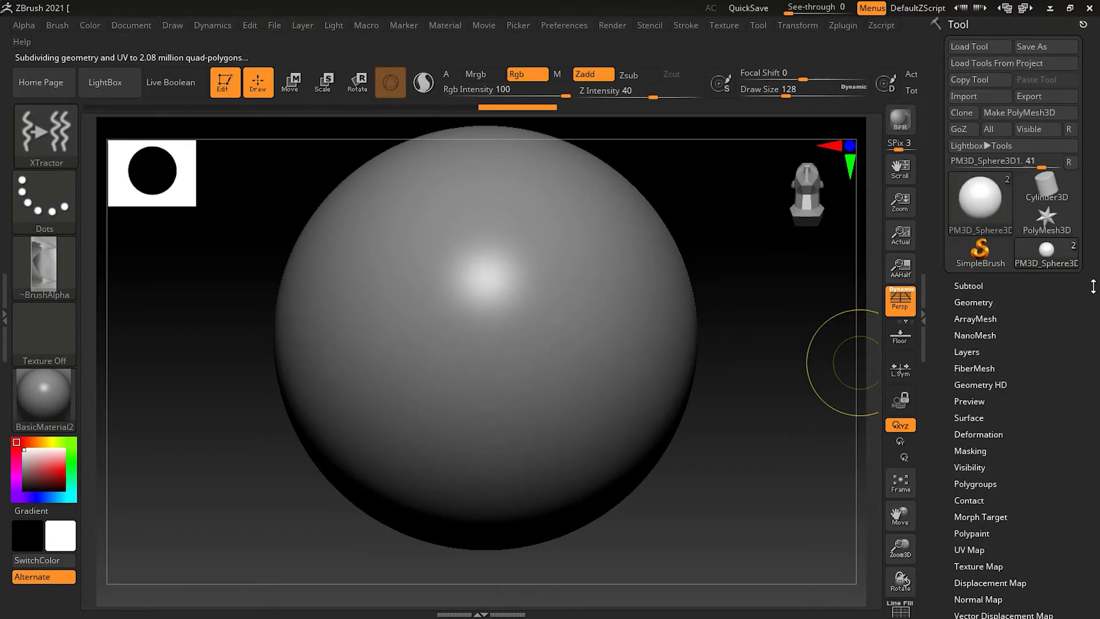
left_click(975, 284)
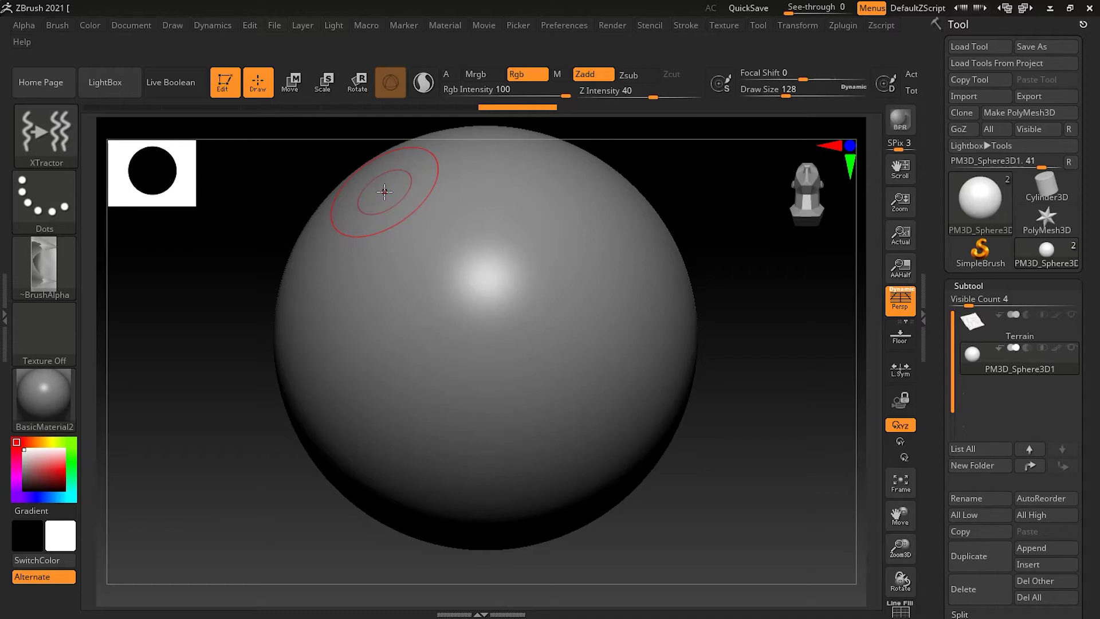
mouse_move(384, 191)
left_mouse_down()
mouse_move(463, 277)
mouse_move(578, 447)
mouse_move(618, 456)
mouse_move(679, 401)
mouse_move(669, 337)
mouse_move(584, 224)
mouse_move(507, 158)
mouse_move(458, 141)
mouse_move(404, 152)
mouse_move(358, 189)
mouse_move(352, 284)
mouse_move(502, 493)
mouse_move(567, 541)
left_mouse_up()
left_click_drag(746, 396, 807, 395)
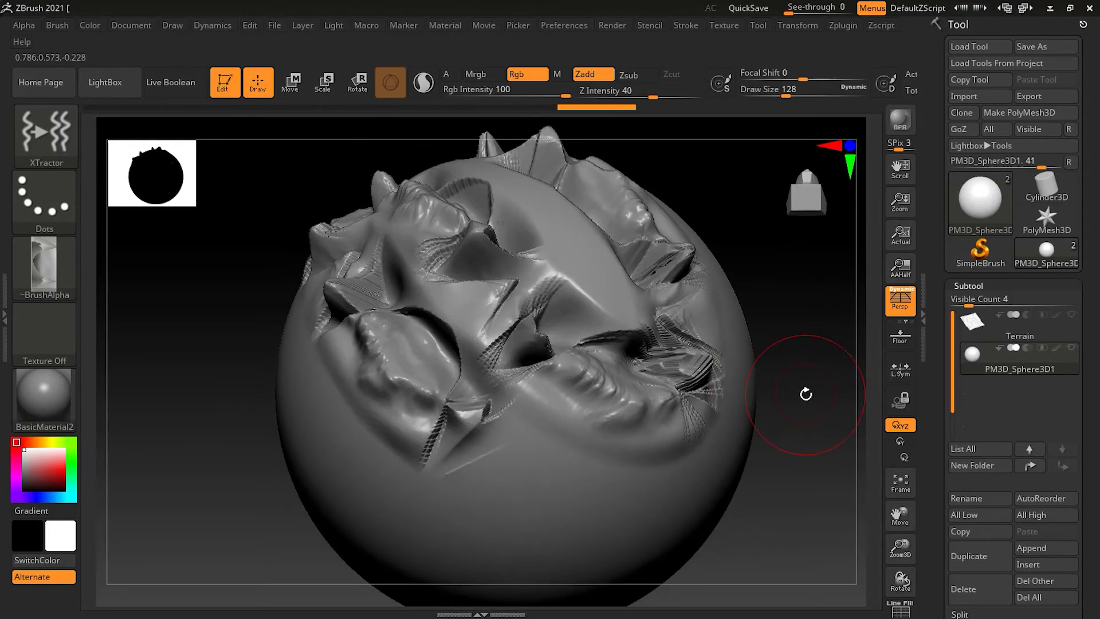
key("ctrl")
key("ctrl+z")
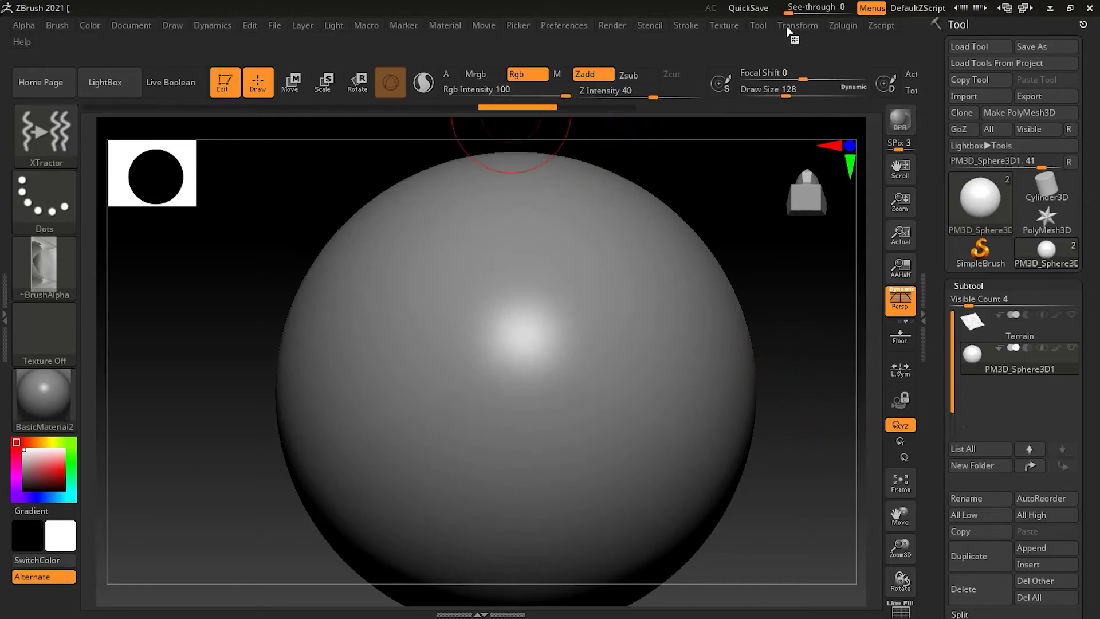
Enable the Roll stroke modifier, test a rolled groove on the sphere, and undo it
left_click(687, 26)
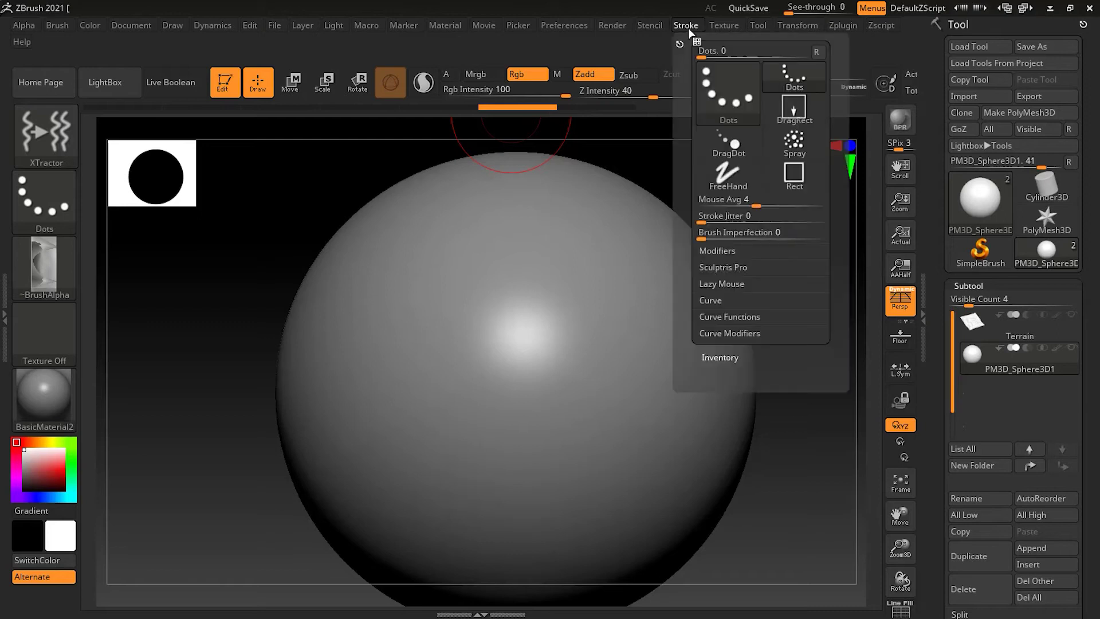
left_click(718, 251)
left_click(739, 369)
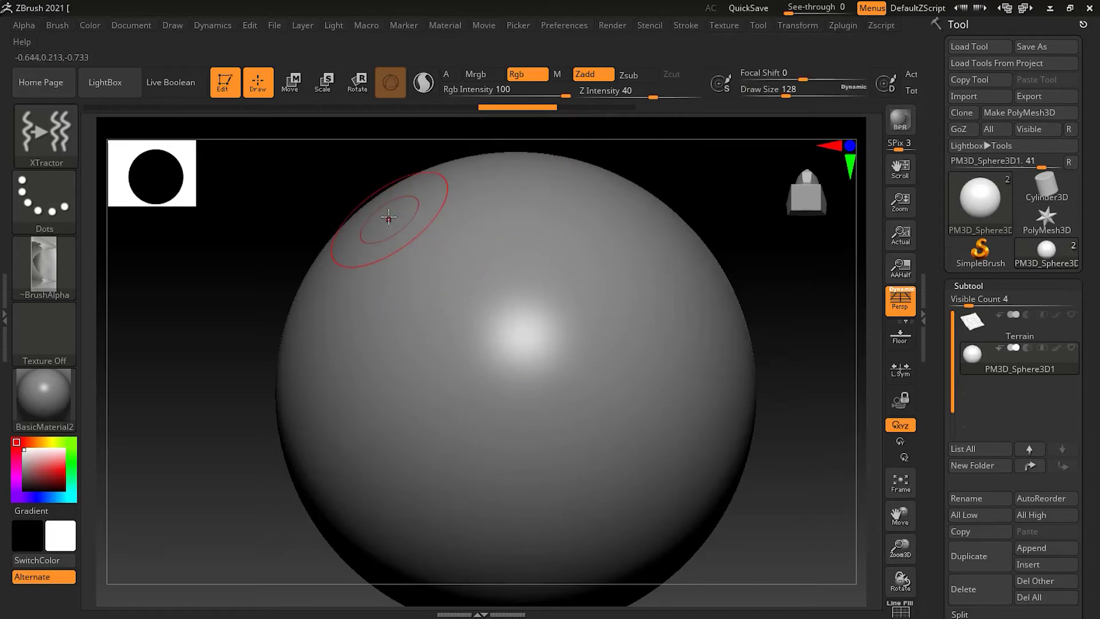
mouse_move(380, 208)
left_mouse_down()
mouse_move(437, 274)
mouse_move(550, 367)
mouse_move(564, 395)
mouse_move(636, 424)
mouse_move(668, 355)
mouse_move(642, 281)
mouse_move(510, 241)
mouse_move(458, 192)
mouse_move(459, 179)
mouse_move(447, 187)
left_mouse_up()
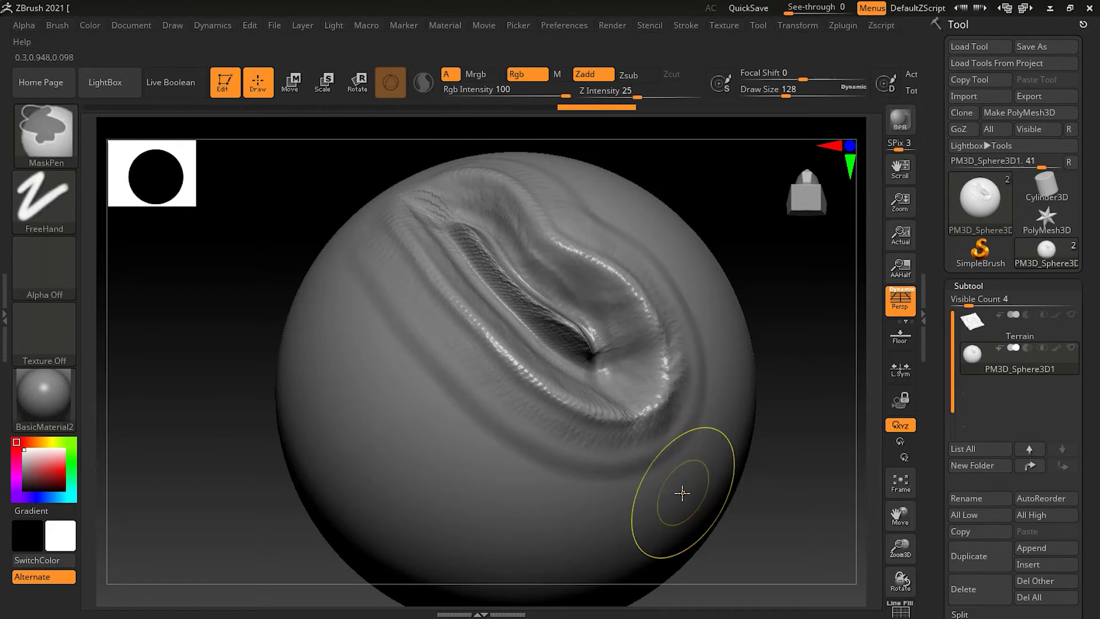
key("ctrl+z")
With Roll on, lower Z Intensity to 11 and stamp short strokes onto the sphere
left_click(686, 25)
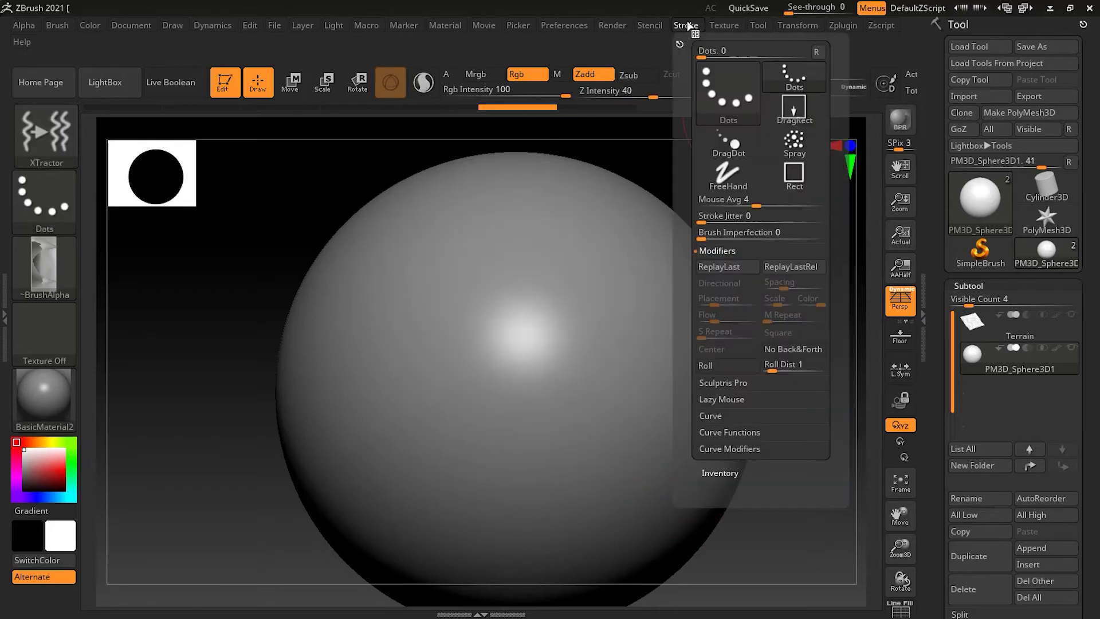
left_click(731, 367)
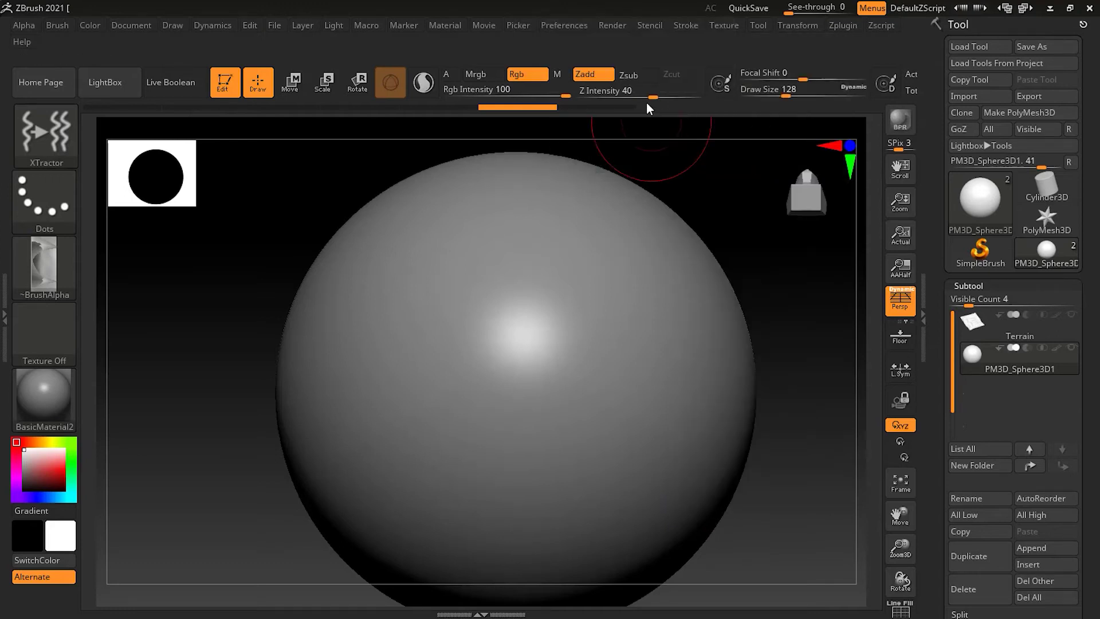
left_click_drag(653, 96, 616, 99)
mouse_move(417, 233)
left_mouse_down()
mouse_move(438, 263)
mouse_move(498, 298)
mouse_move(525, 362)
mouse_move(506, 423)
left_mouse_up()
left_click_drag(541, 372, 608, 357)
left_click_drag(530, 437, 610, 403)
mouse_move(655, 438)
left_mouse_down()
mouse_move(682, 406)
mouse_move(673, 341)
mouse_move(641, 287)
left_mouse_up()
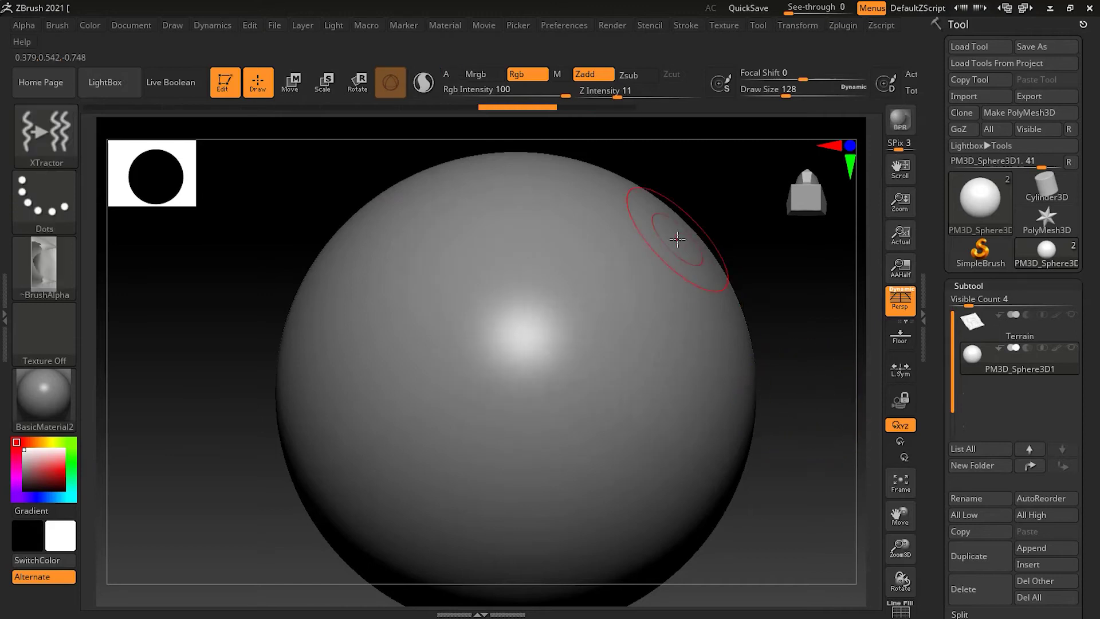
left_click(620, 97)
Raise Z Intensity to 40, test a deep rock stamp around the sphere, then undo it
left_click_drag(632, 97, 639, 97)
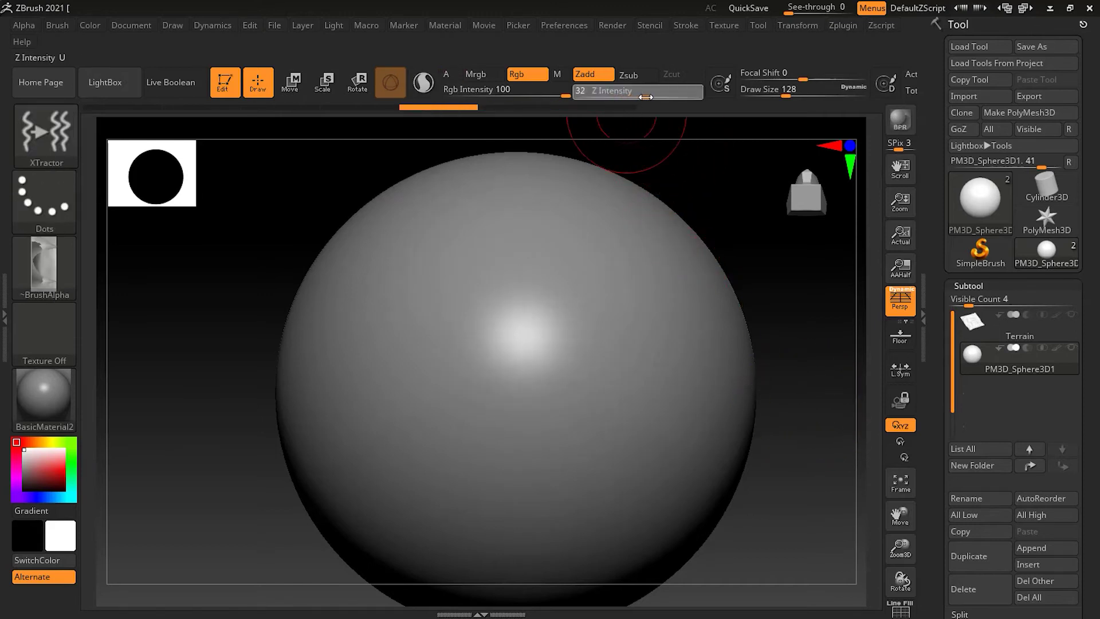
left_click_drag(654, 99, 656, 99)
mouse_move(368, 252)
left_mouse_down()
mouse_move(504, 338)
mouse_move(533, 405)
mouse_move(596, 475)
mouse_move(670, 510)
mouse_move(736, 401)
mouse_move(661, 291)
mouse_move(595, 229)
mouse_move(498, 177)
mouse_move(427, 169)
mouse_move(332, 231)
mouse_move(388, 511)
mouse_move(518, 573)
left_mouse_up()
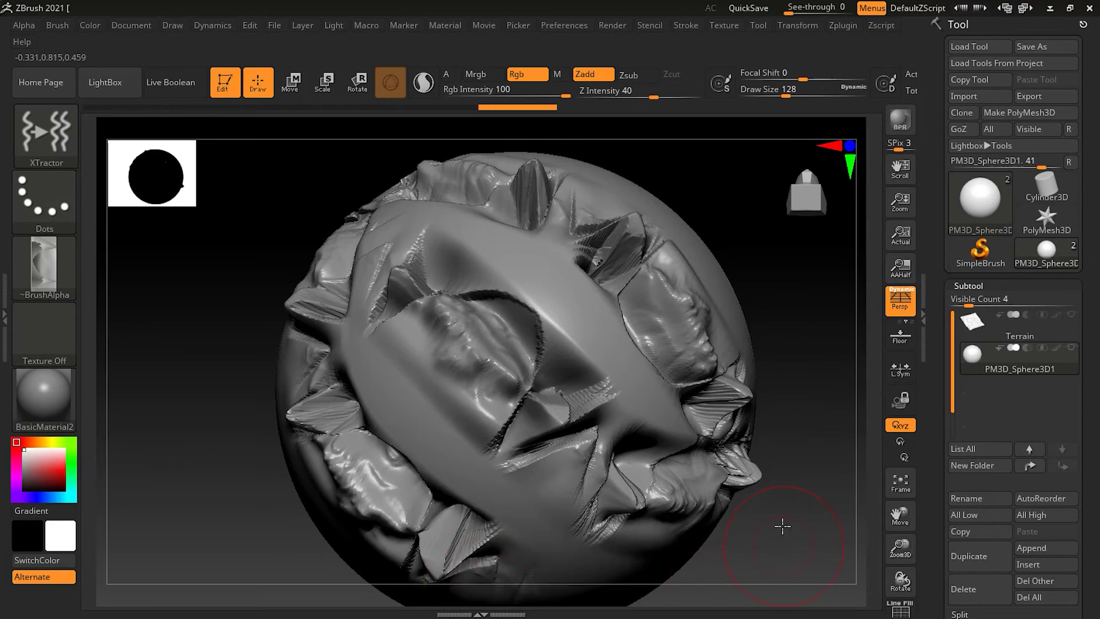
mouse_move(781, 523)
left_mouse_down()
mouse_move(799, 485)
mouse_move(167, 464)
mouse_move(646, 393)
mouse_move(664, 362)
mouse_move(626, 437)
mouse_move(638, 474)
mouse_move(724, 415)
mouse_move(719, 311)
mouse_move(710, 373)
mouse_move(697, 329)
mouse_move(685, 386)
mouse_move(693, 336)
mouse_move(779, 381)
mouse_move(749, 393)
mouse_move(694, 319)
mouse_move(728, 303)
left_mouse_up()
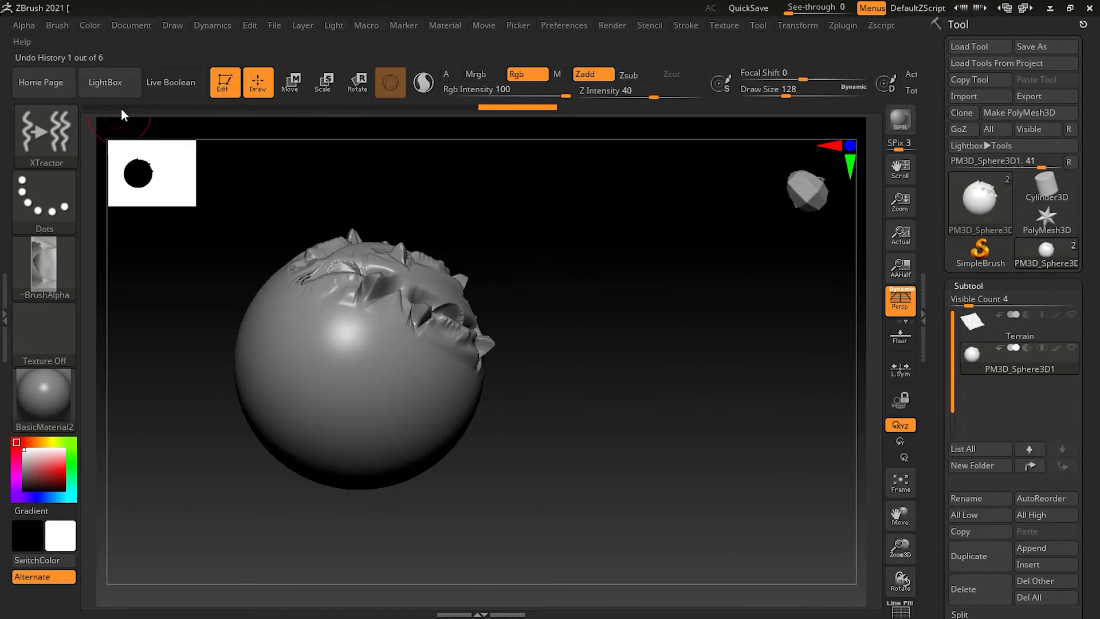
key("ctrl+z")
key("ctrl+z")
key("ctrl+z")
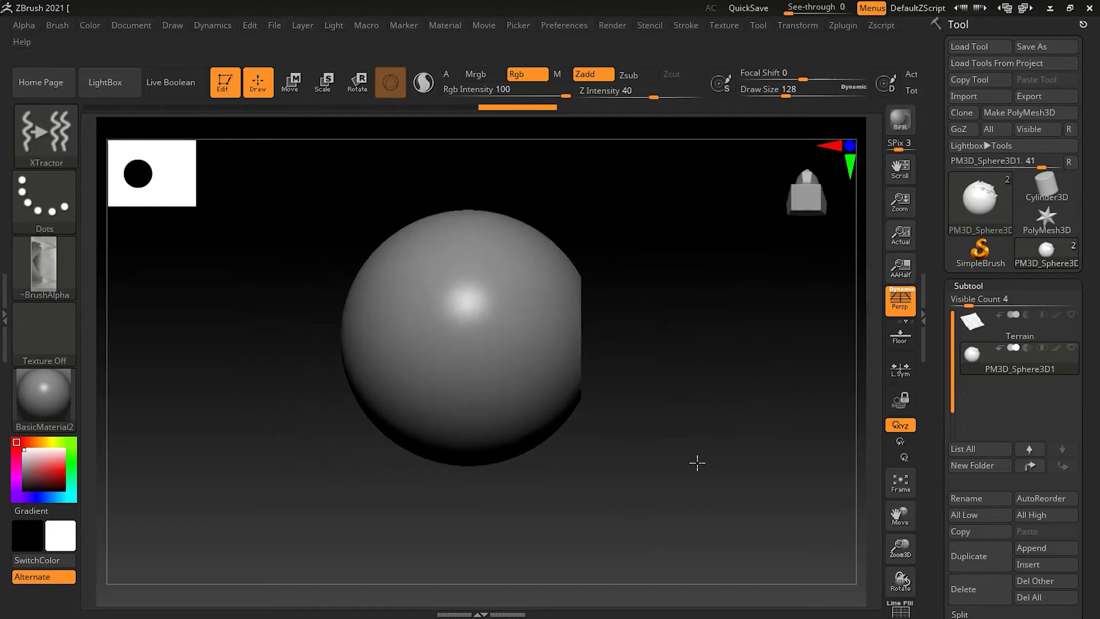
Undo once more, make Terrain the active subtool, and tilt to a top-down view
key("ctrl+z")
left_click(1043, 335)
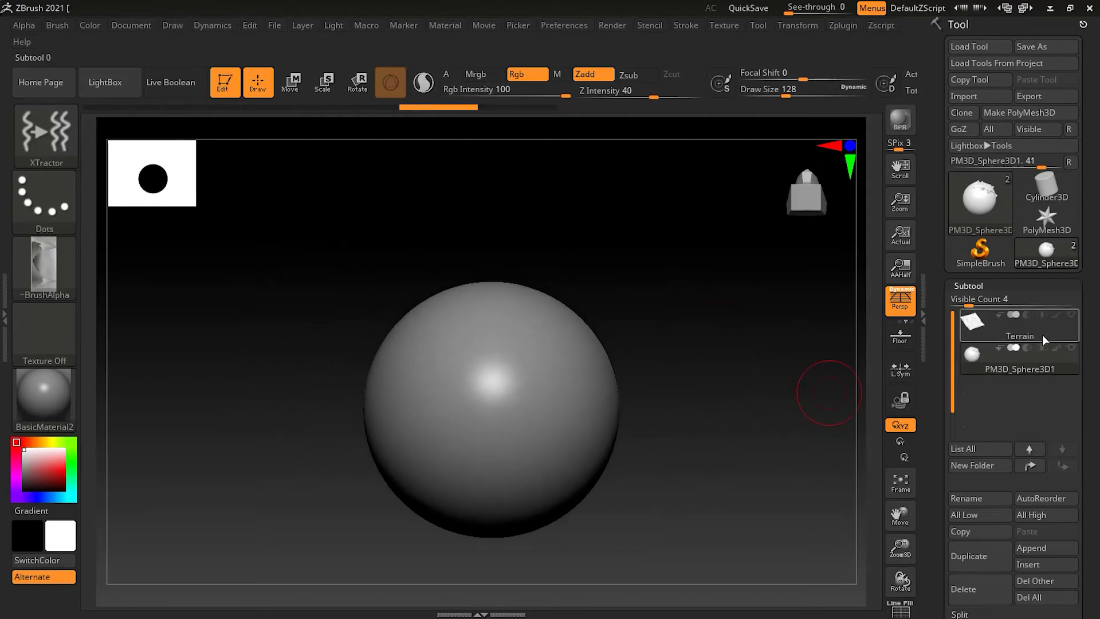
left_click_drag(747, 396, 697, 427)
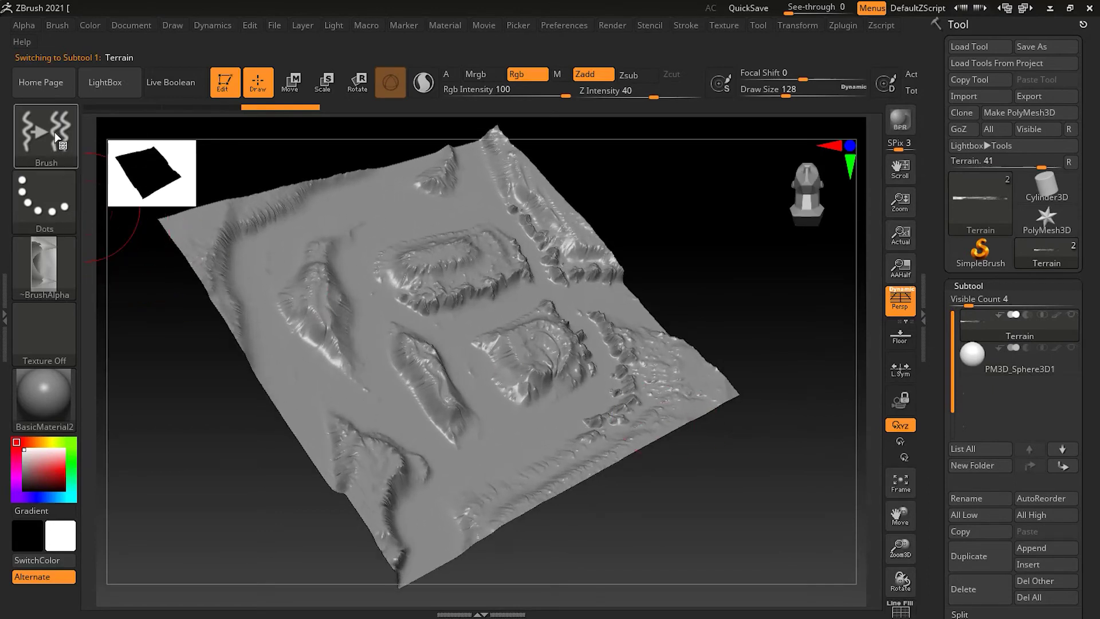
Pick XTractorDot and capture ridge detail from the terrain's left side
left_click(55, 137)
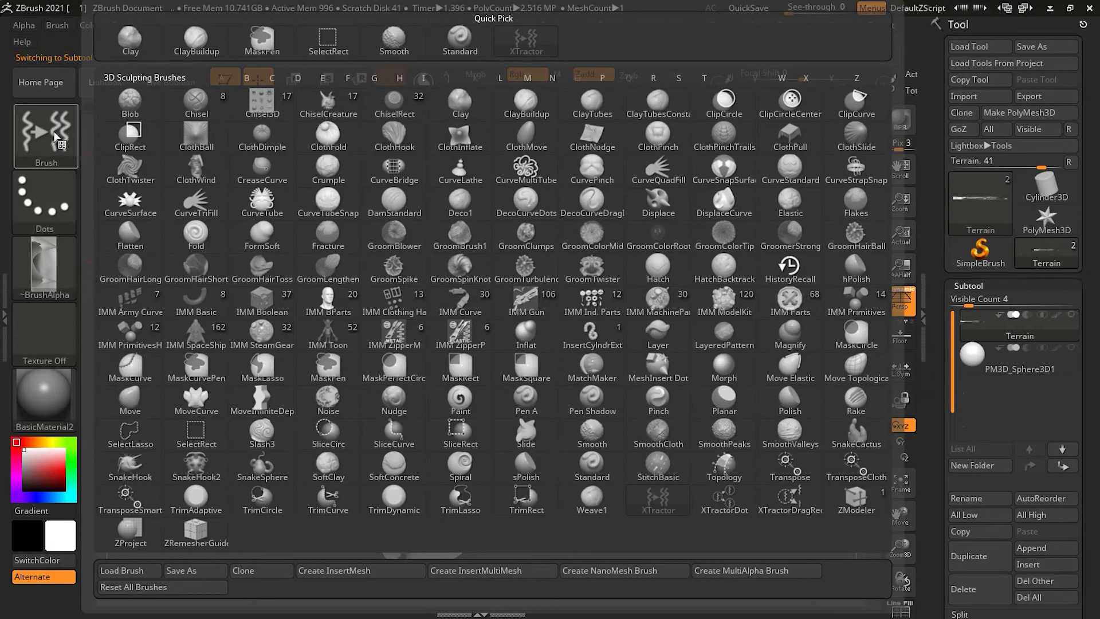
left_click(743, 509)
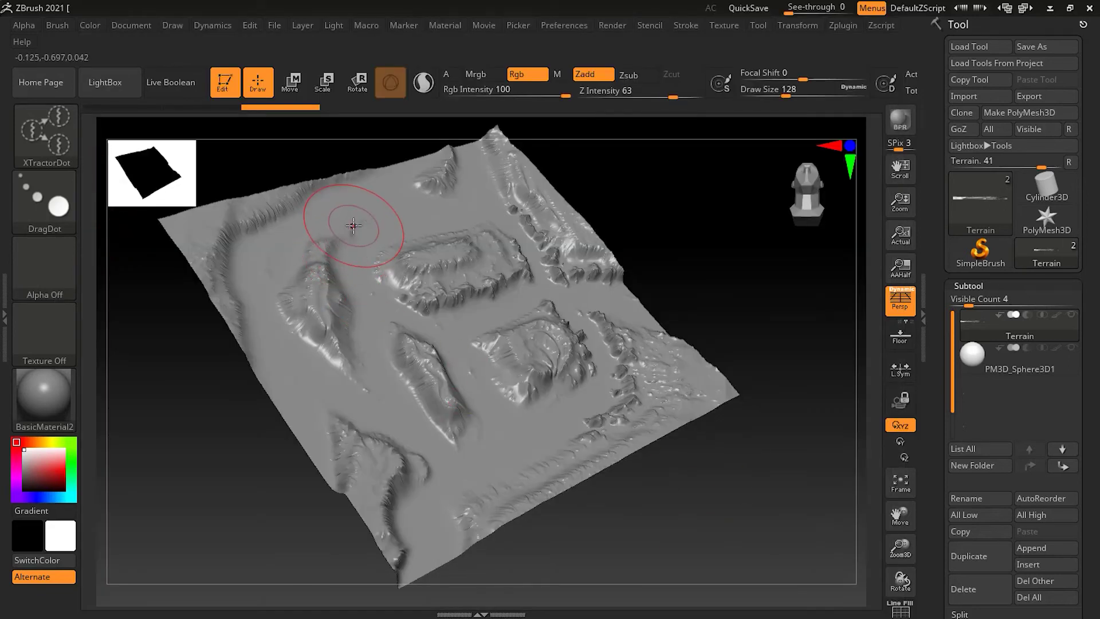
mouse_move(354, 225)
left_mouse_down()
mouse_move(321, 249)
mouse_move(306, 282)
left_mouse_up()
left_click_drag(372, 400, 372, 400)
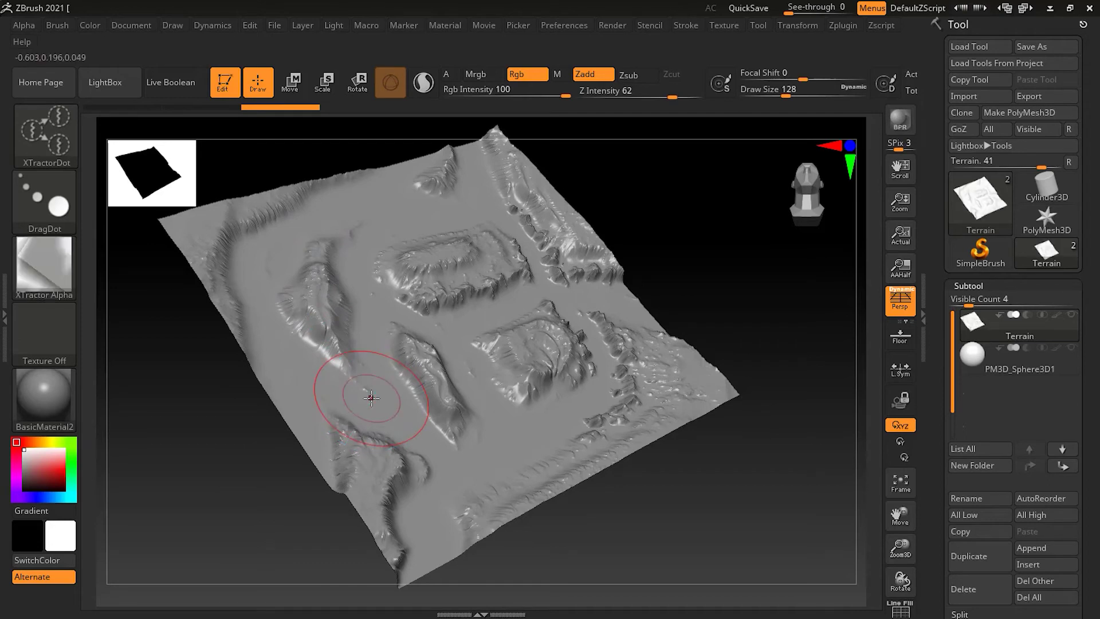
Switch to the sphere and stamp the captured ridge detail at four spots
mouse_move(1024, 367)
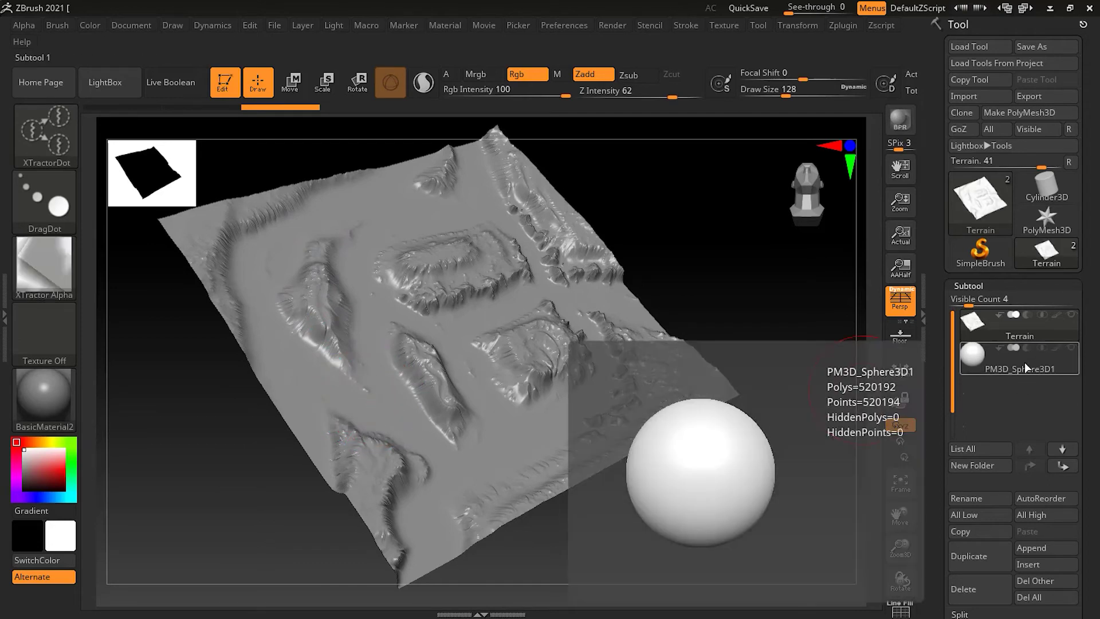
left_click(1024, 364)
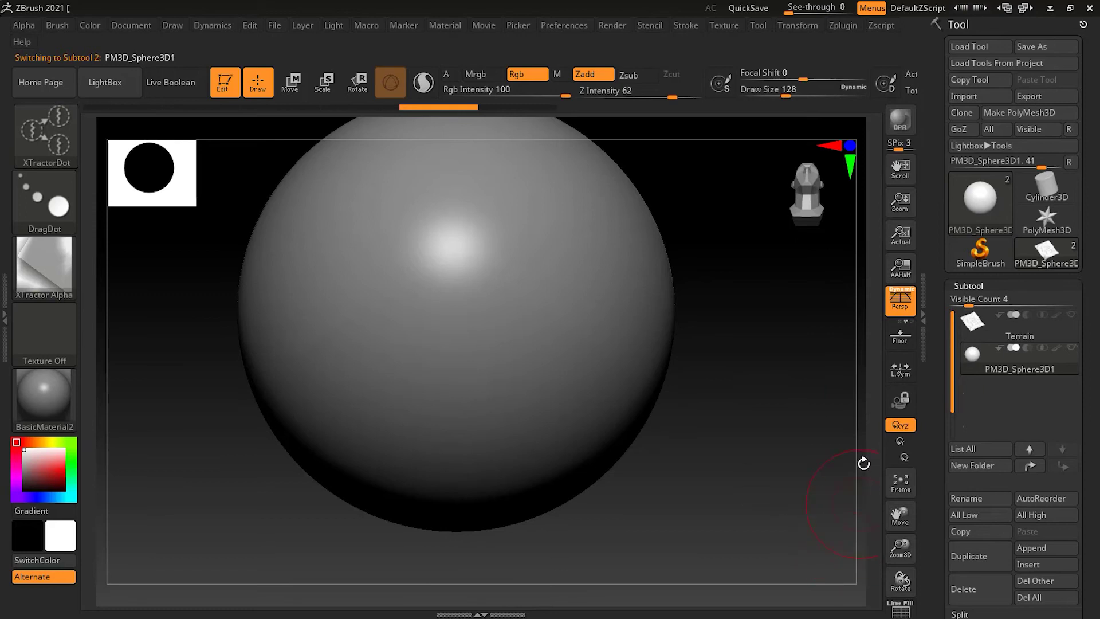
left_click_drag(825, 385, 809, 437)
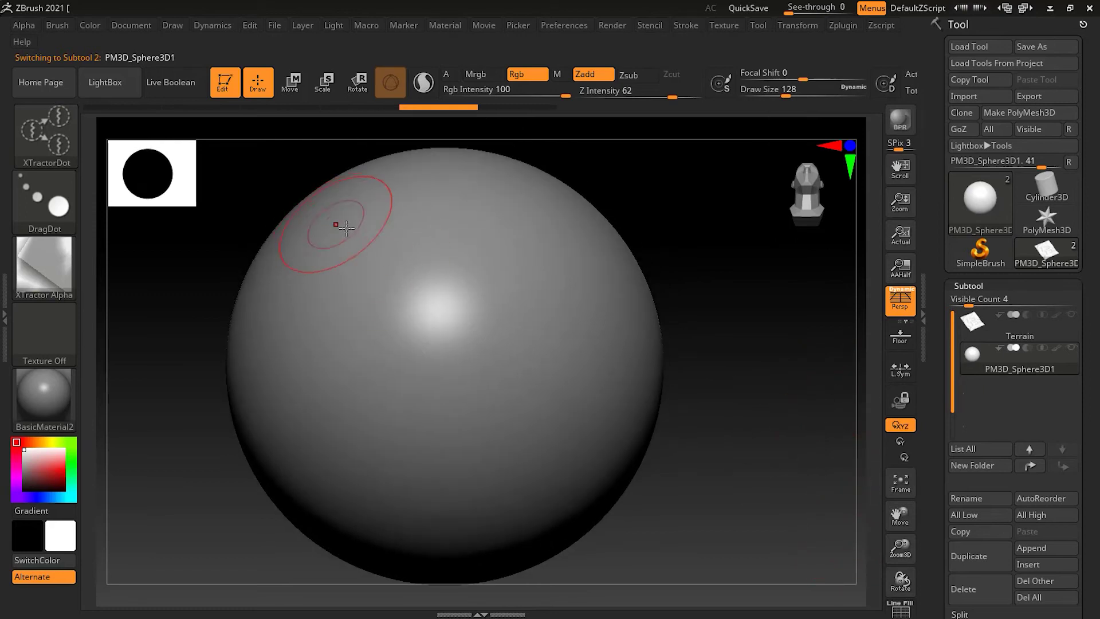
mouse_move(379, 245)
left_mouse_down()
mouse_move(401, 252)
mouse_move(453, 317)
mouse_move(464, 280)
mouse_move(393, 233)
mouse_move(388, 246)
mouse_move(424, 287)
mouse_move(430, 252)
mouse_move(442, 305)
left_mouse_up()
left_click_drag(527, 216, 572, 301)
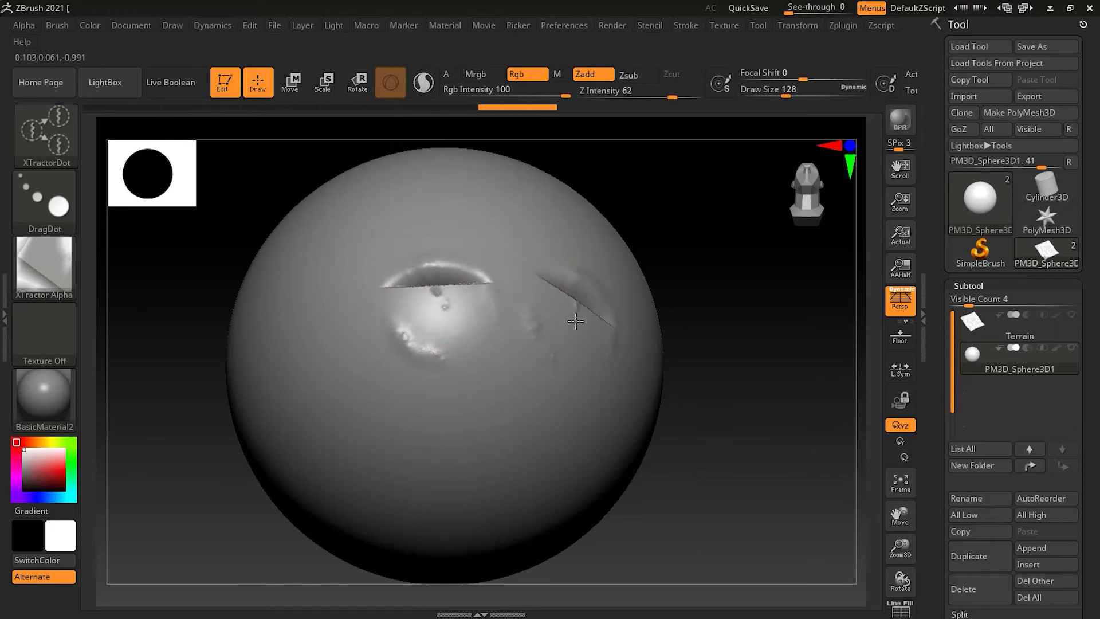
left_click_drag(426, 184, 379, 201)
left_click_drag(303, 300, 326, 354)
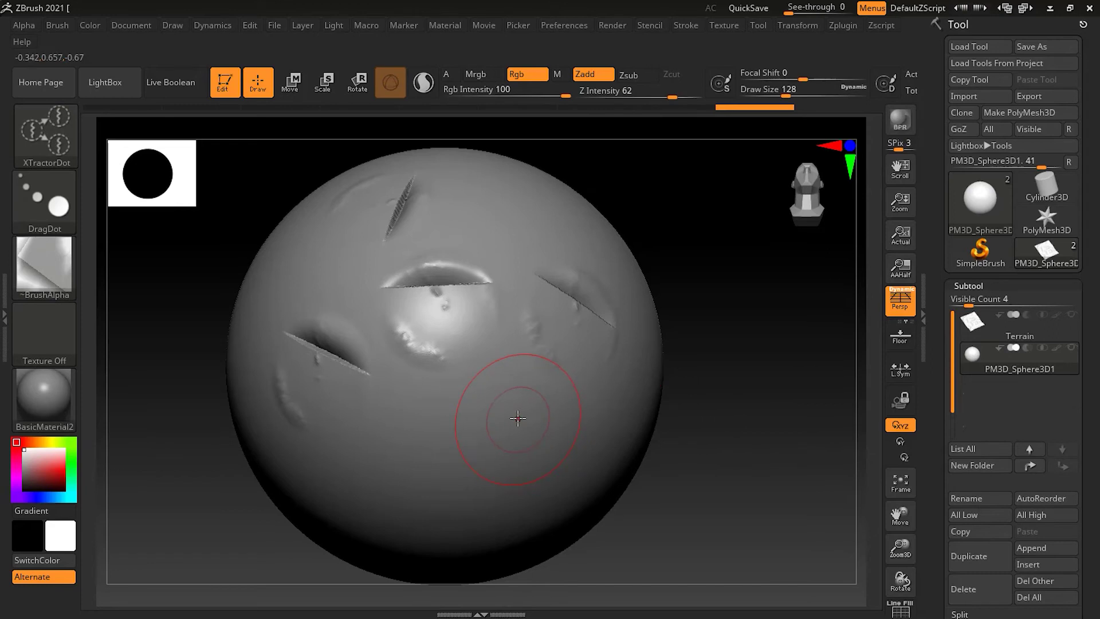
Shrink Draw Size to 64, undo the sphere imprints, and reactivate the Terrain subtool
key("bracketleft")
mouse_move(475, 405)
left_mouse_down()
mouse_move(476, 395)
mouse_move(488, 420)
mouse_move(482, 401)
left_mouse_up()
key("ctrl")
key("ctrl+z")
key("ctrl+z")
key("ctrl+z")
key("ctrl+z")
key("ctrl+z")
key("ctrl+z")
key("ctrl+z")
key("ctrl+z")
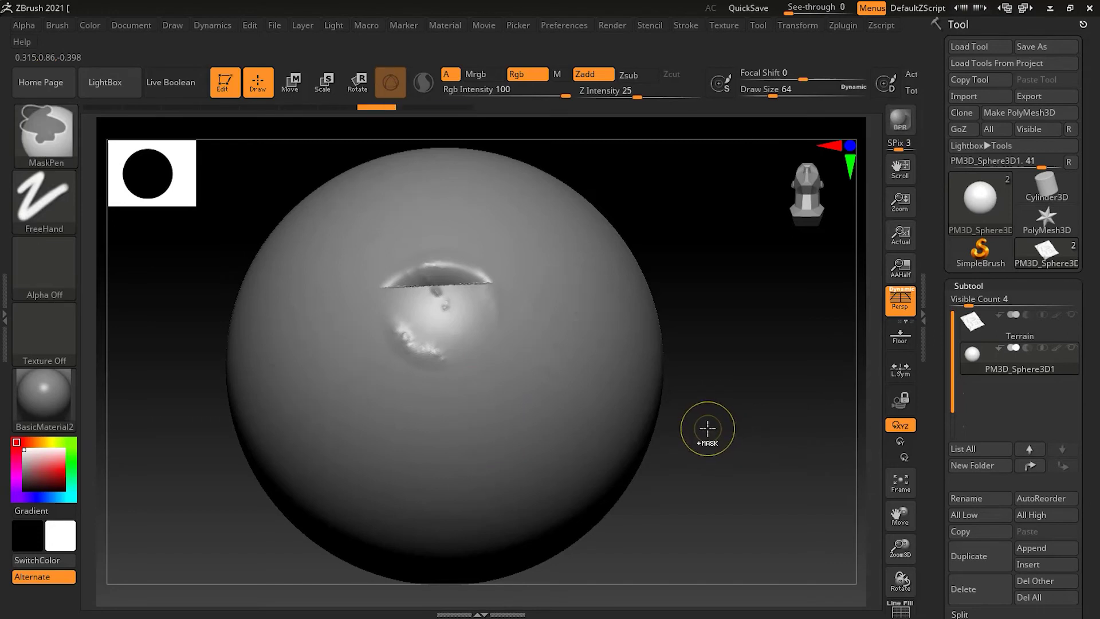
left_click(1029, 335)
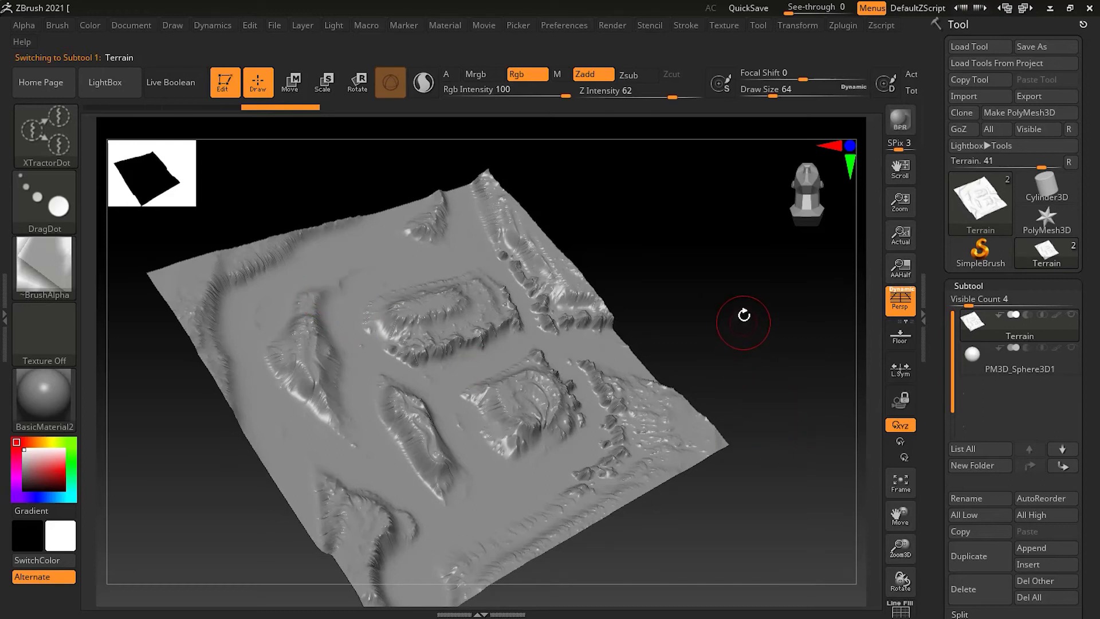
Capture rock detail along the terrain's upper edge and stamp small marks onto the sphere subtool
mouse_move(737, 280)
left_mouse_down()
mouse_move(724, 312)
mouse_move(768, 295)
mouse_move(749, 413)
left_mouse_up()
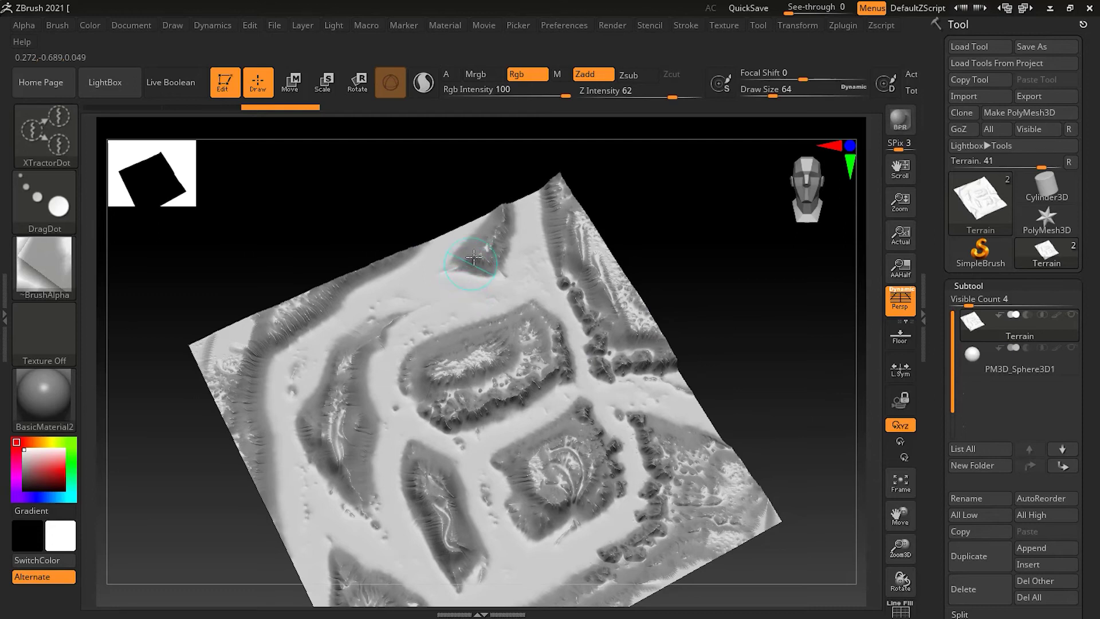
left_click_drag(486, 233, 506, 191)
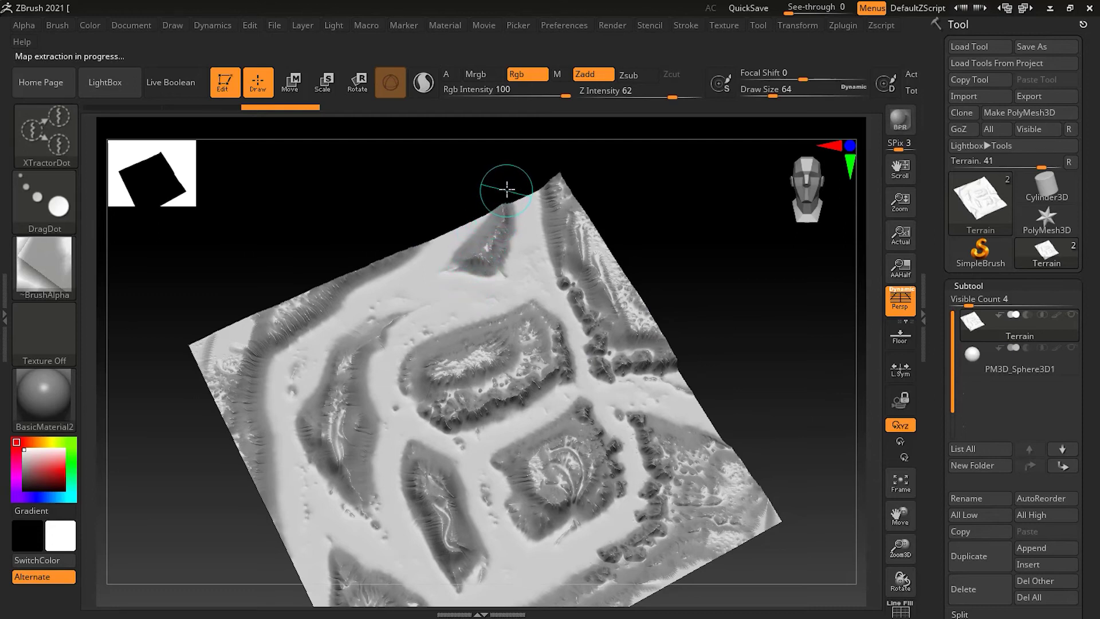
left_click(1023, 367)
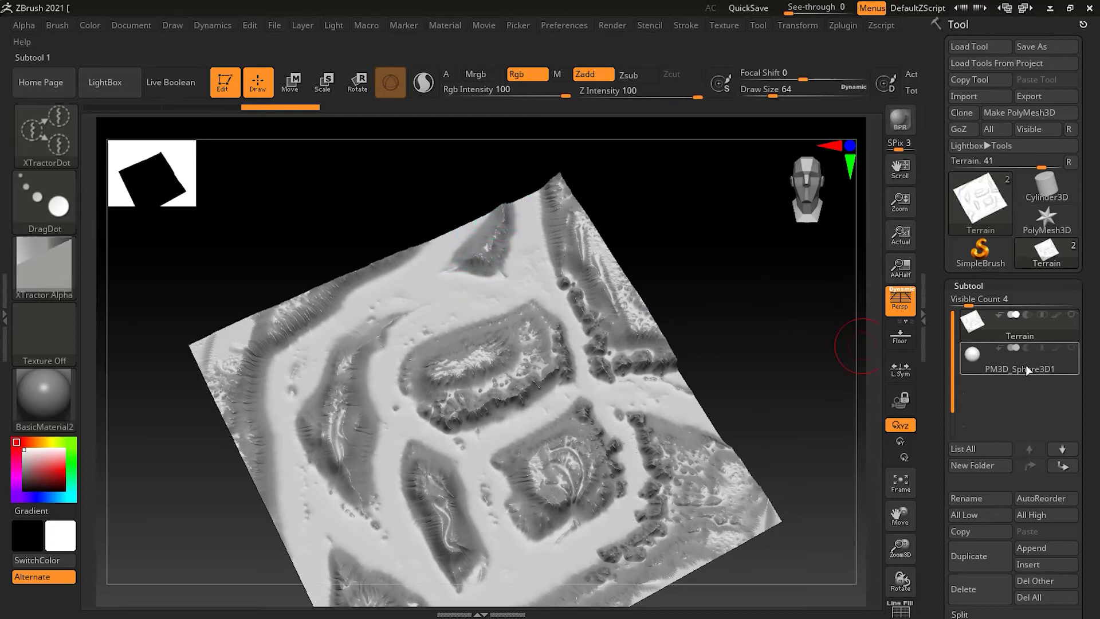
mouse_move(493, 309)
left_mouse_down()
mouse_move(484, 338)
mouse_move(467, 312)
mouse_move(487, 300)
mouse_move(499, 333)
mouse_move(487, 344)
mouse_move(465, 322)
mouse_move(474, 295)
mouse_move(539, 352)
left_mouse_up()
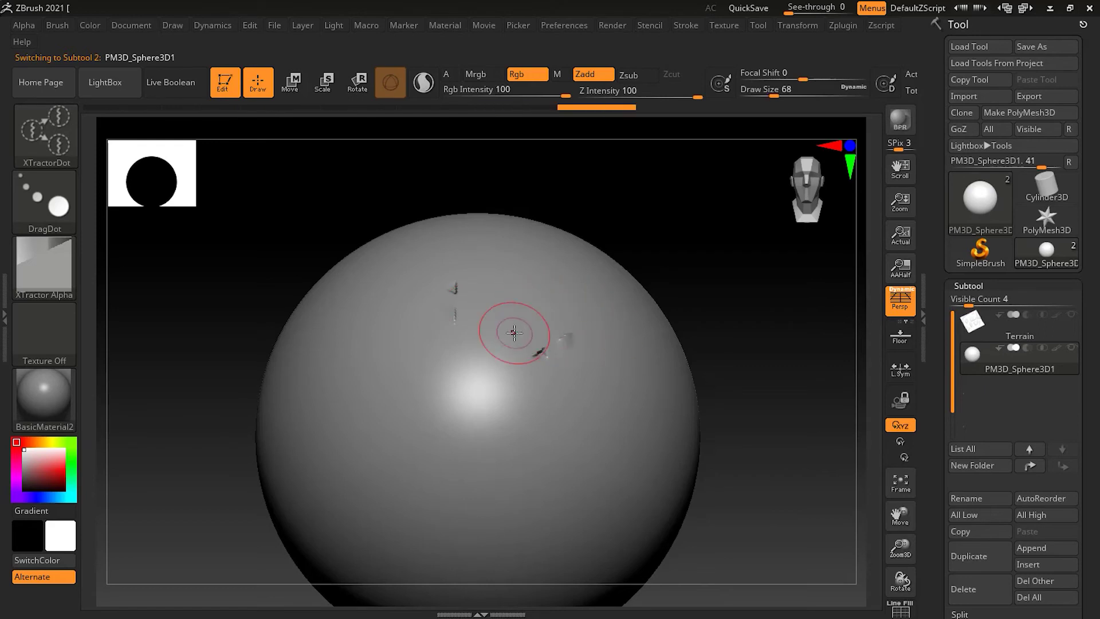
Raise Draw Size to 152, stamp a larger rock mark on the sphere, then reactivate Terrain
key("bracketright")
key("bracketright")
key("bracketright")
mouse_move(366, 333)
left_mouse_down()
mouse_move(435, 378)
mouse_move(401, 355)
mouse_move(413, 338)
mouse_move(363, 315)
left_mouse_up()
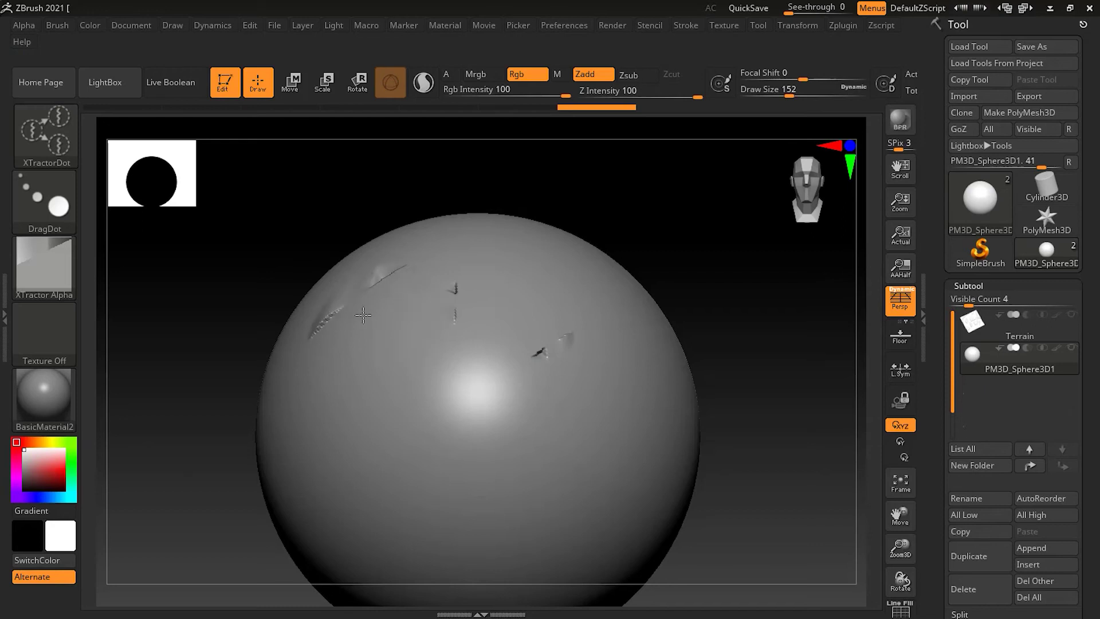
mouse_move(1023, 328)
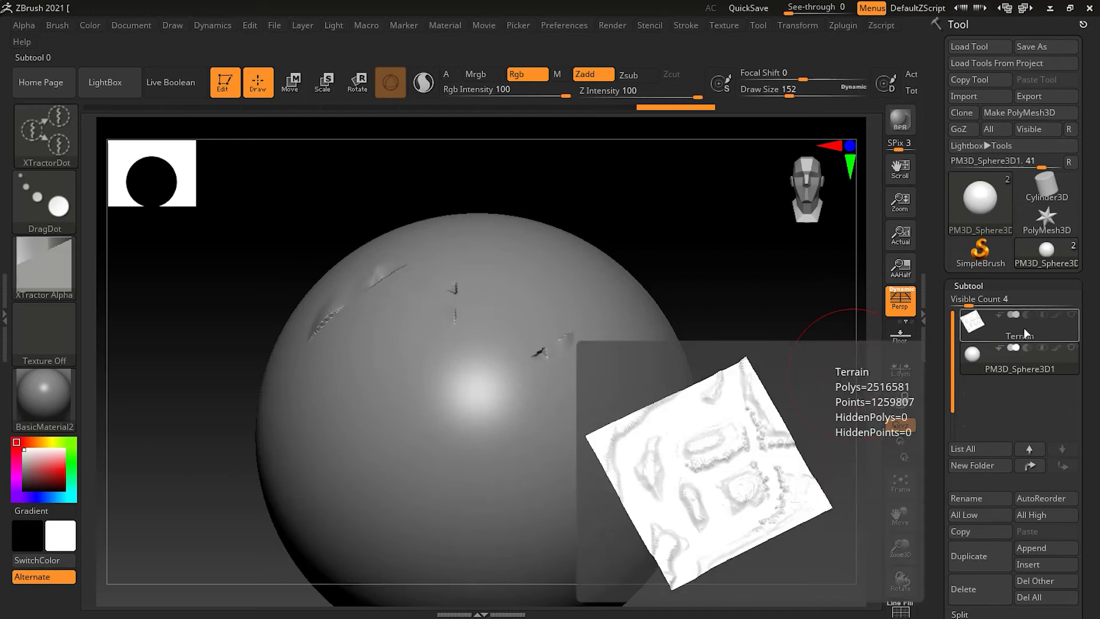
left_click(1023, 327)
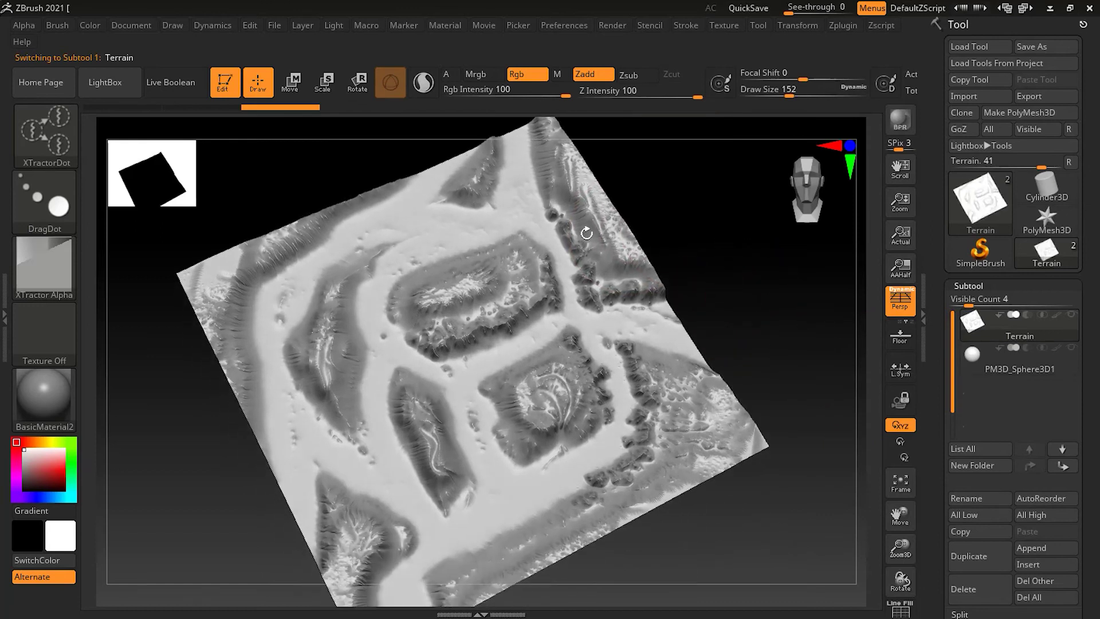
Switch to the XTractorDragRect brush and tilt the terrain into a better capture angle
left_click(40, 138)
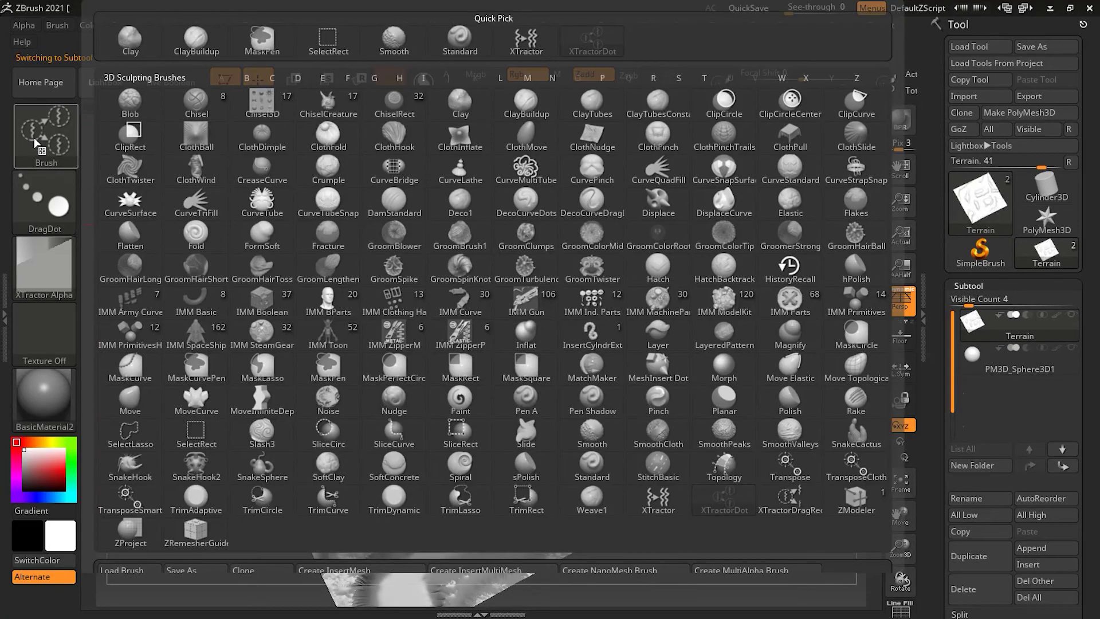
left_click(800, 498)
left_click_drag(802, 474, 802, 457)
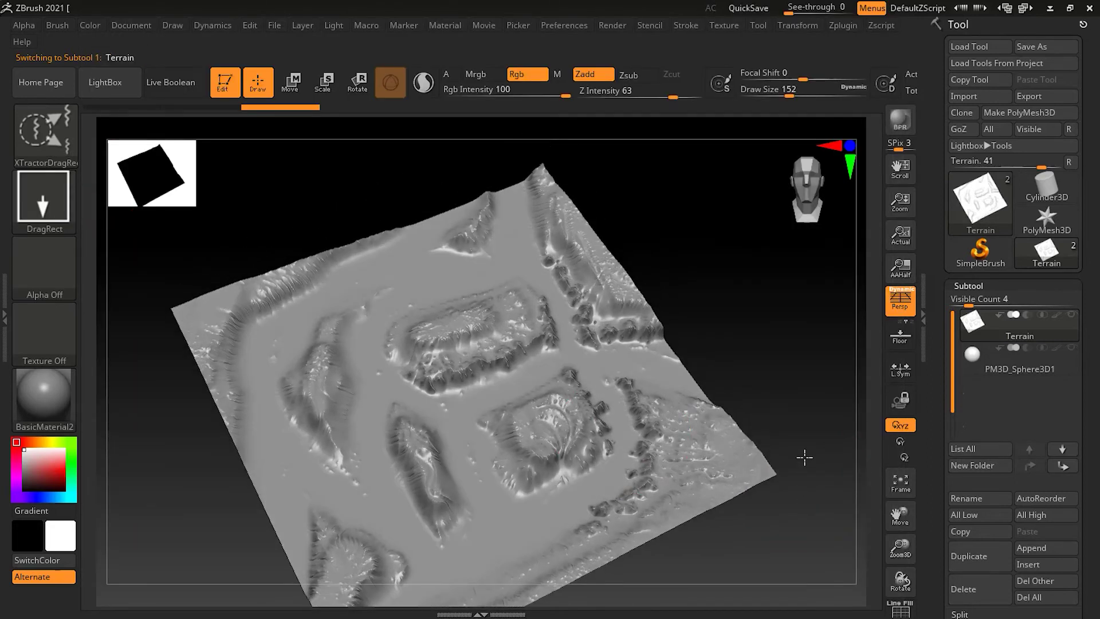
left_click_drag(749, 319, 704, 333)
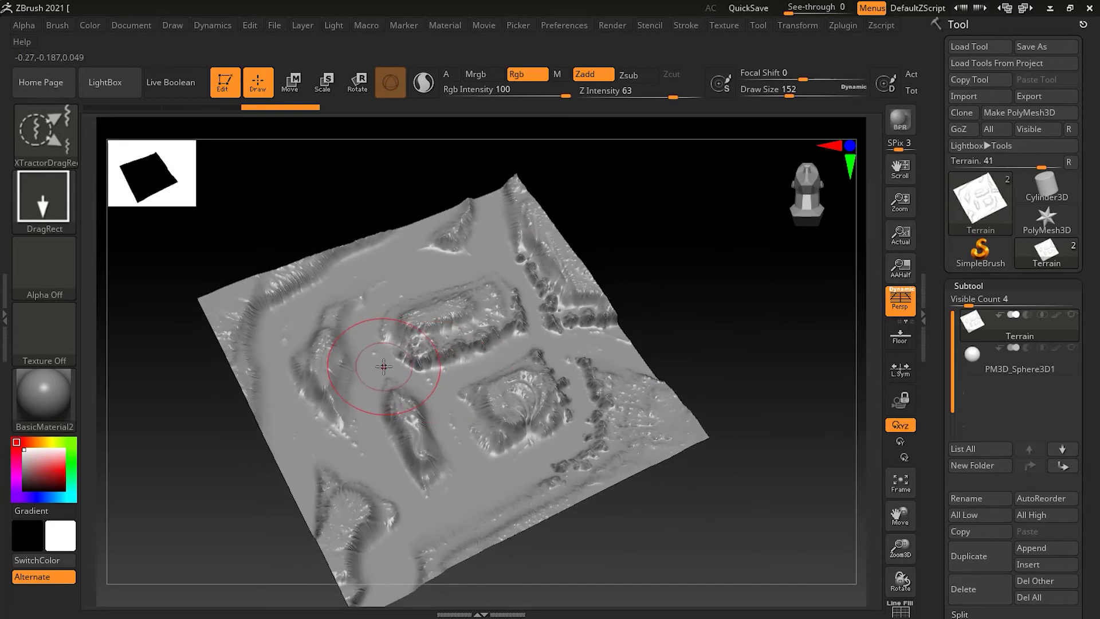
Drag a rectangle over the terrain to capture rock detail, then restore the terrain from history
left_click(383, 367)
left_click_drag(406, 437, 408, 437)
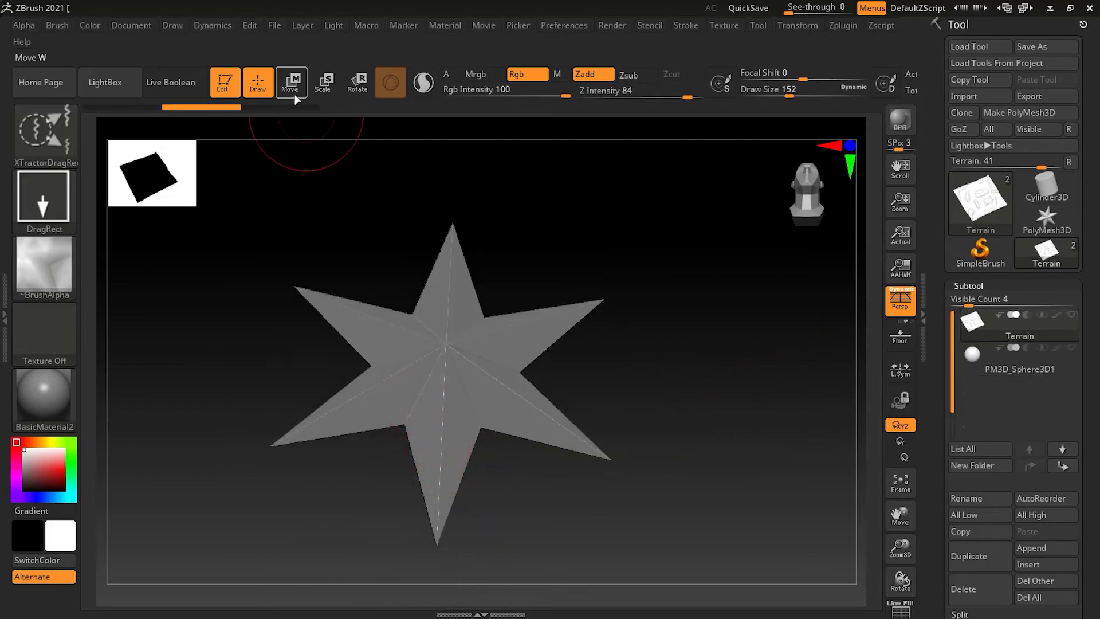
left_click(270, 108)
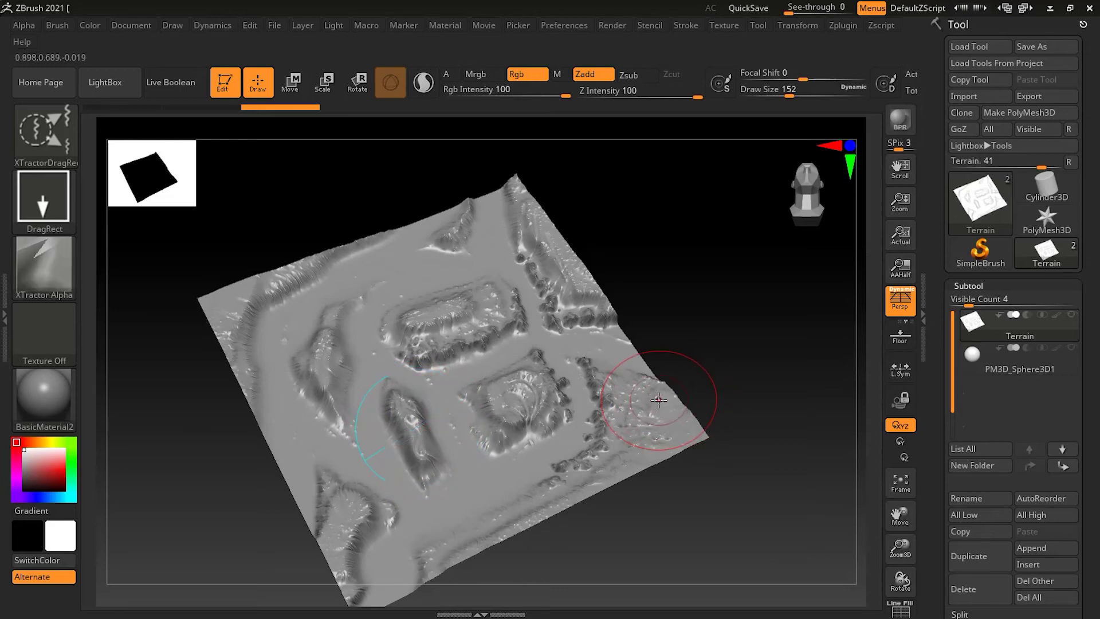
mouse_move(1052, 366)
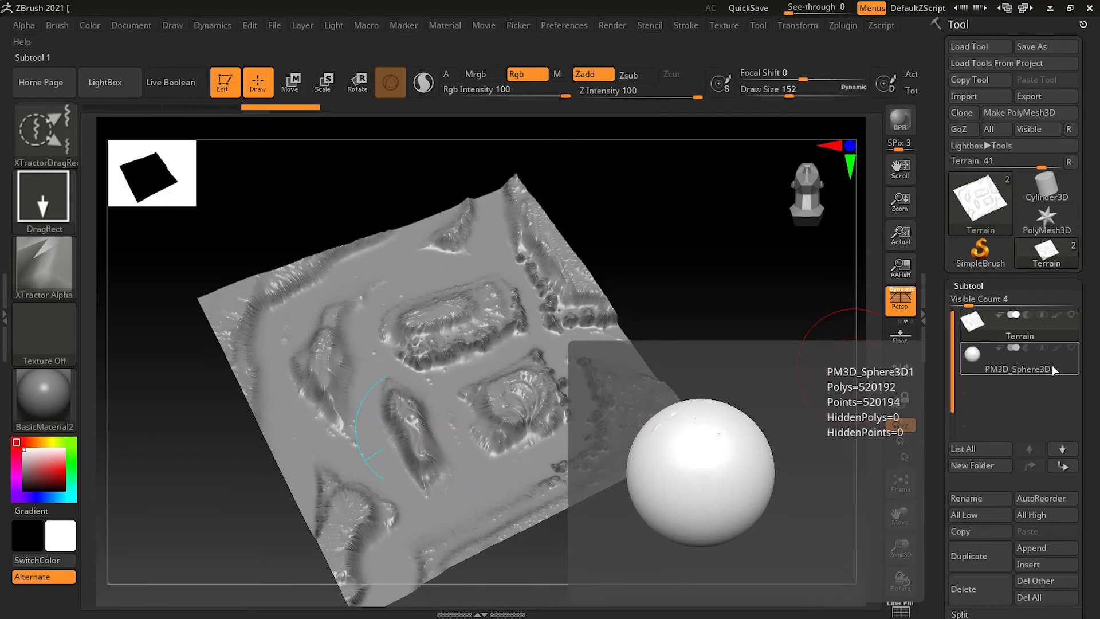
Stamp DragRect rock patches on the sphere's lower left, right side and upper middle
left_click(1052, 366)
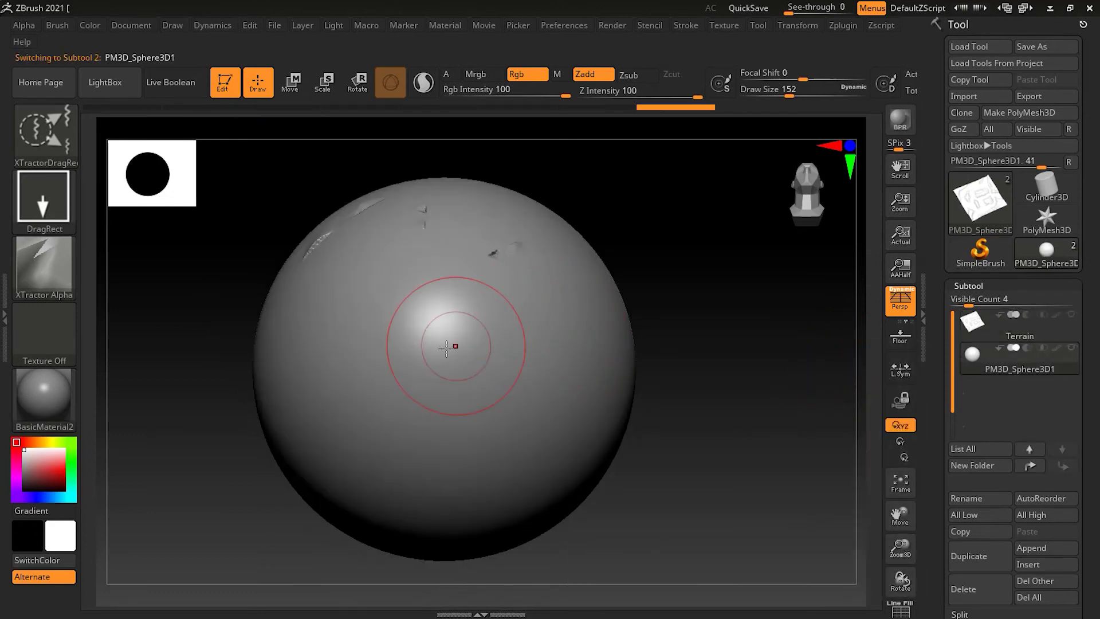
left_click_drag(429, 338, 495, 402)
left_click_drag(798, 446, 744, 378)
left_click_drag(369, 454, 421, 520)
left_click_drag(561, 444, 610, 506)
left_click_drag(647, 487, 783, 429)
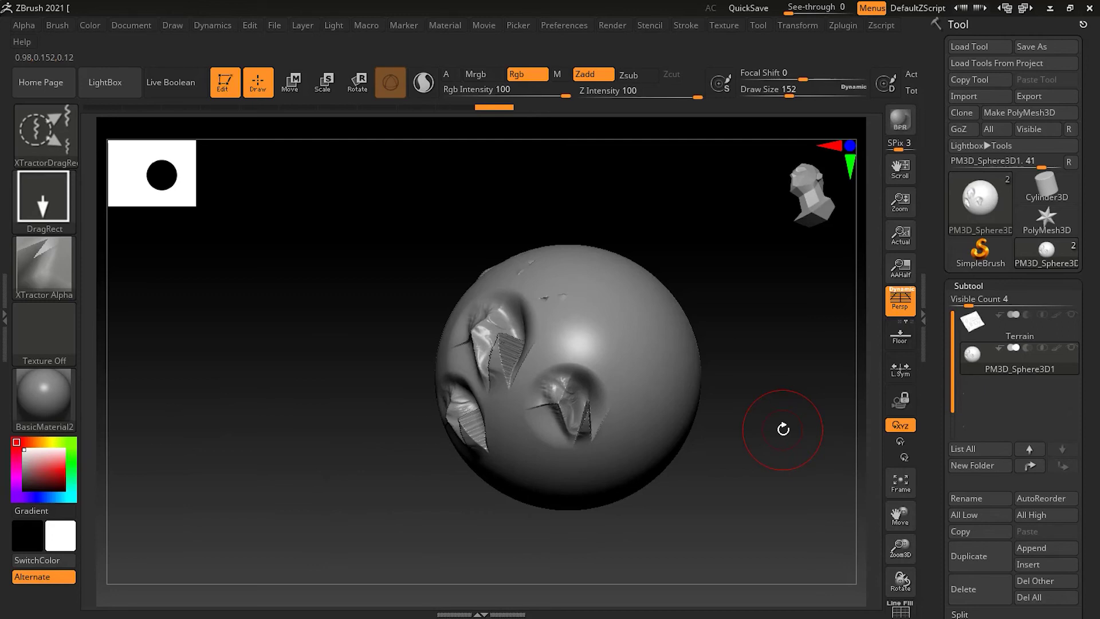
left_click_drag(581, 311, 626, 358)
Undo the stamps back to a smooth sphere and reactivate the Terrain subtool
key("ctrl+z")
key("ctrl+z")
key("ctrl+z")
key("ctrl+z")
key("ctrl+z")
key("ctrl+z")
key("ctrl+z")
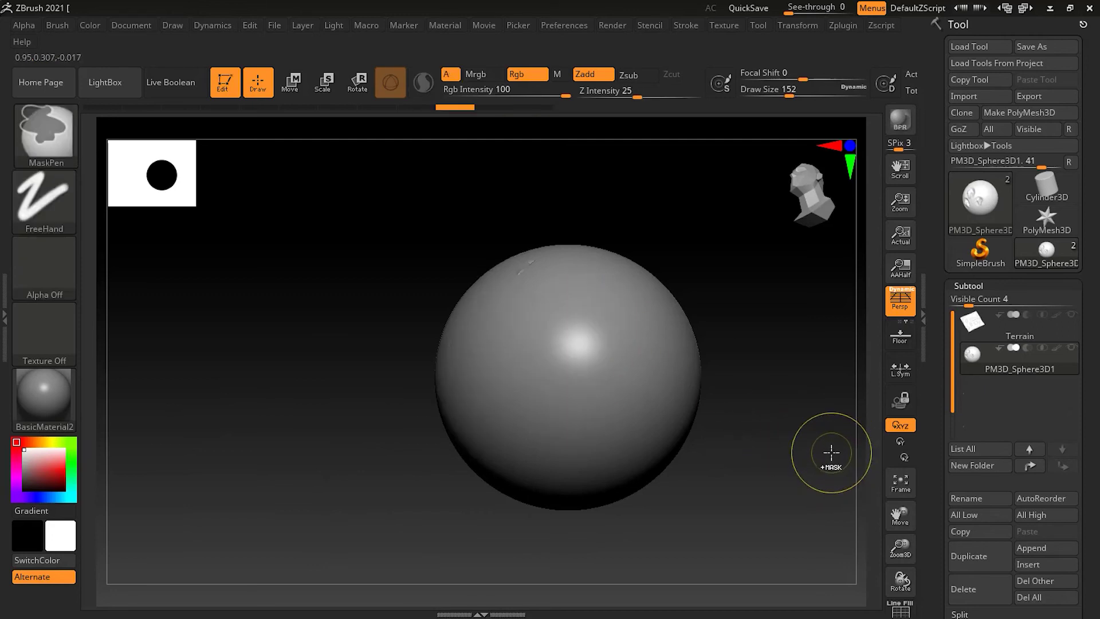
mouse_move(810, 442)
left_mouse_down()
mouse_move(776, 479)
mouse_move(810, 479)
left_mouse_up()
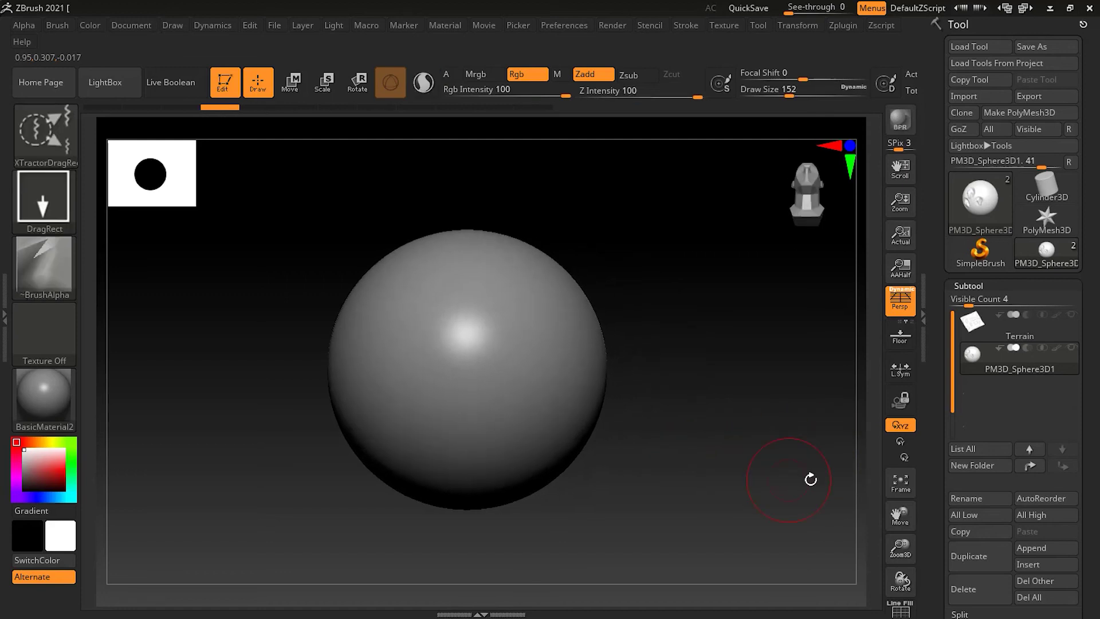
left_click(991, 332)
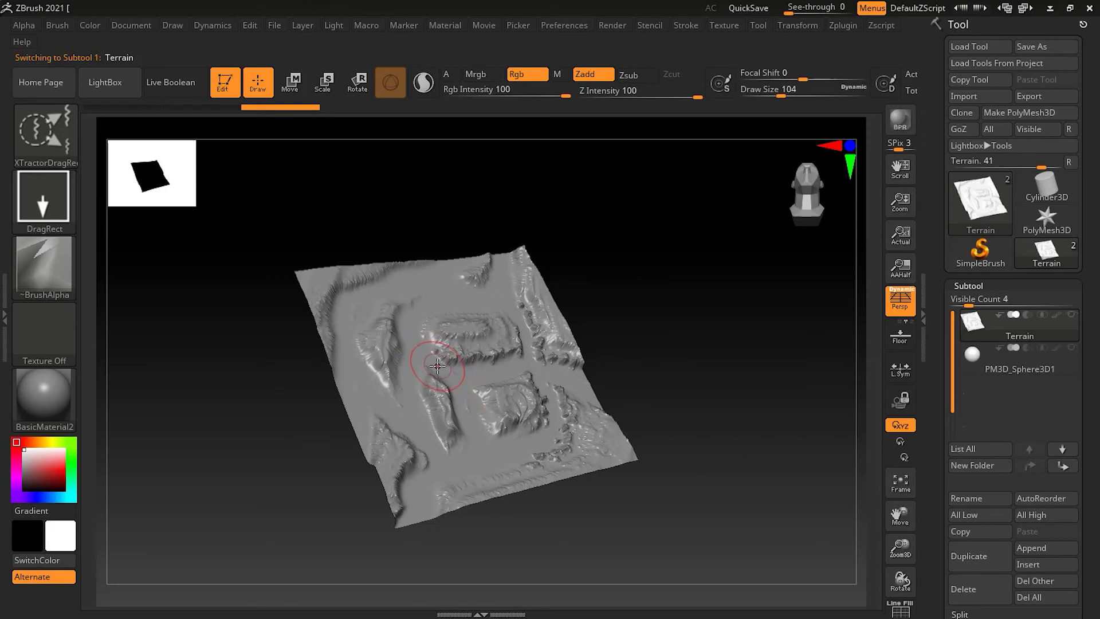
Shrink the brush, switch to XTractor, capture a test stroke, and restore the terrain from history
key("bracketleft")
left_click(44, 133)
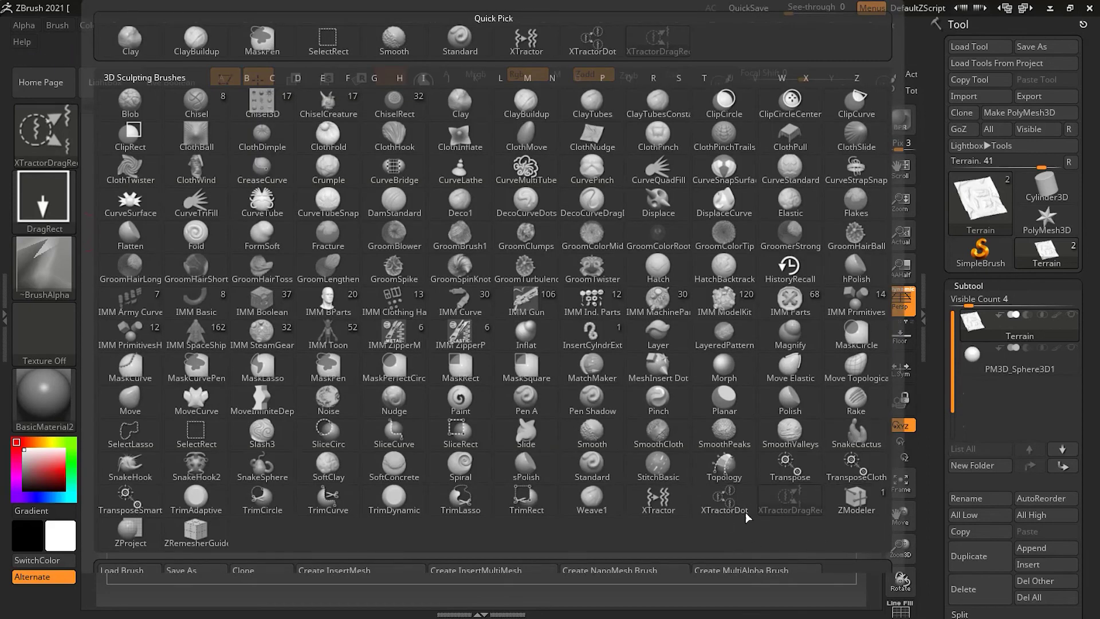
left_click(659, 501)
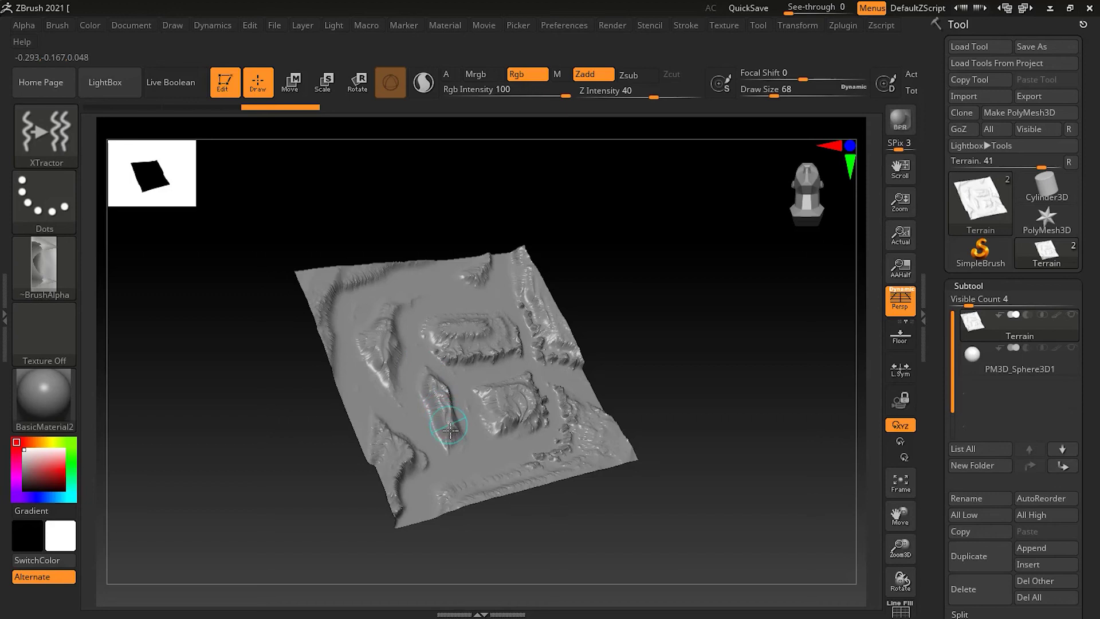
left_click_drag(455, 457, 594, 400)
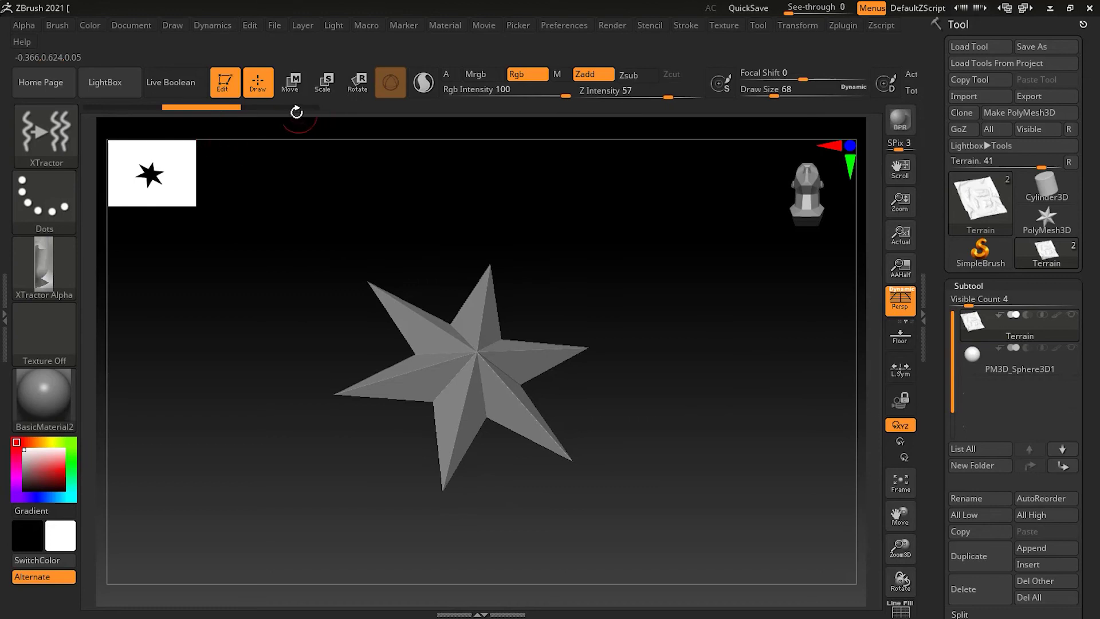
left_click(296, 108)
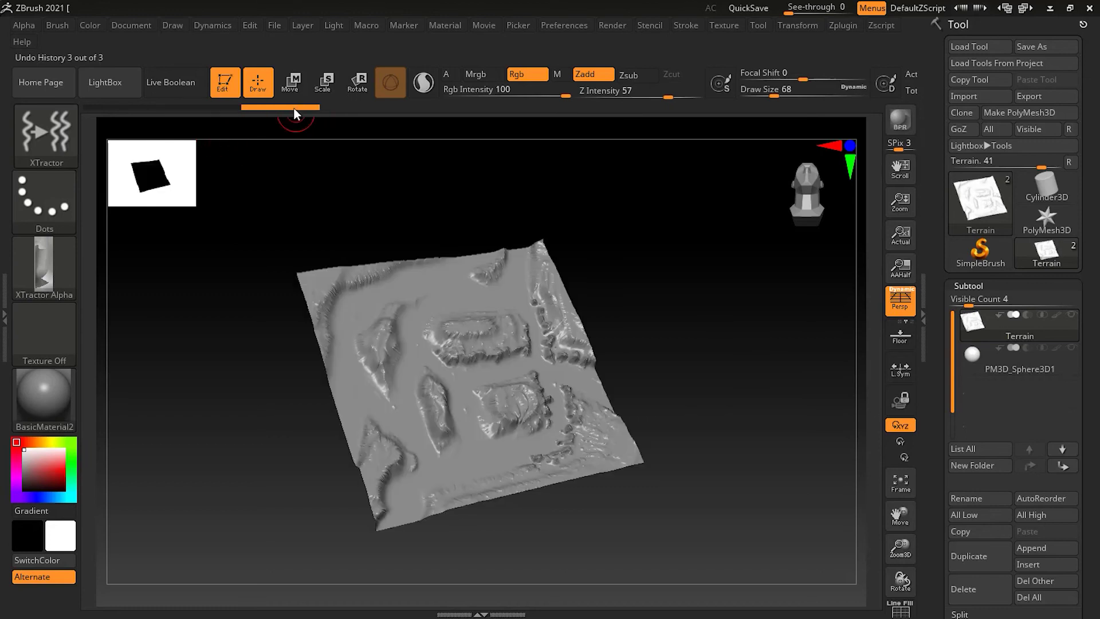
In a zoomed top-down view, enlarge the brush to Draw Size 80 and capture detail along the ridge
left_click_drag(680, 369, 676, 373, "shift")
left_click_drag(668, 326, 792, 359, "alt")
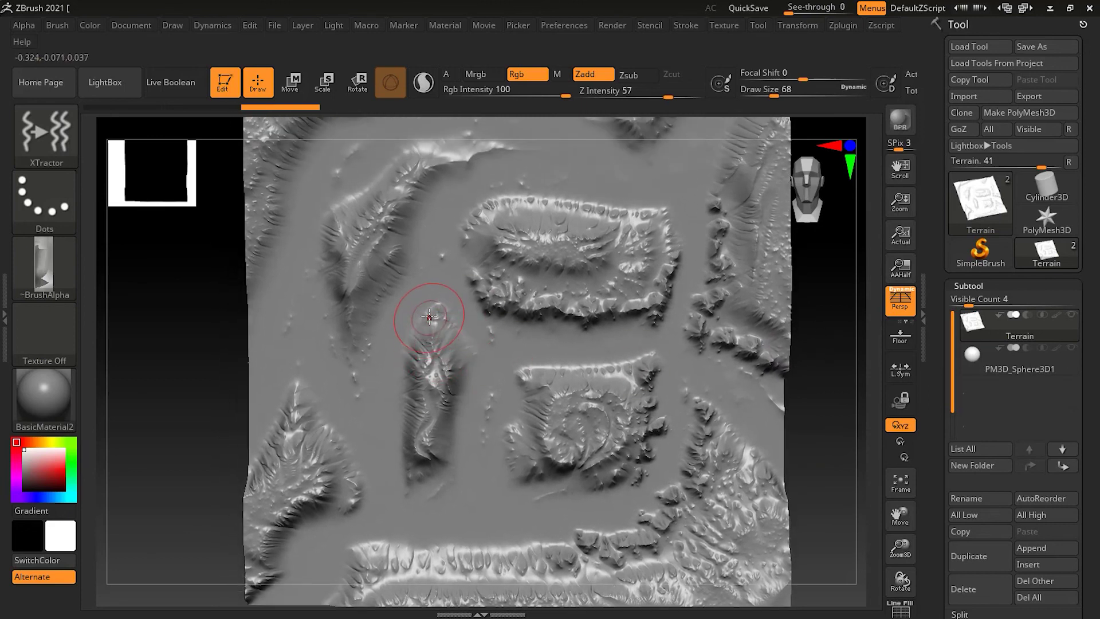
key("bracketright")
key("bracketright")
mouse_move(436, 310)
left_mouse_down()
mouse_move(433, 299)
mouse_move(423, 361)
mouse_move(437, 372)
mouse_move(424, 409)
mouse_move(429, 505)
left_mouse_up()
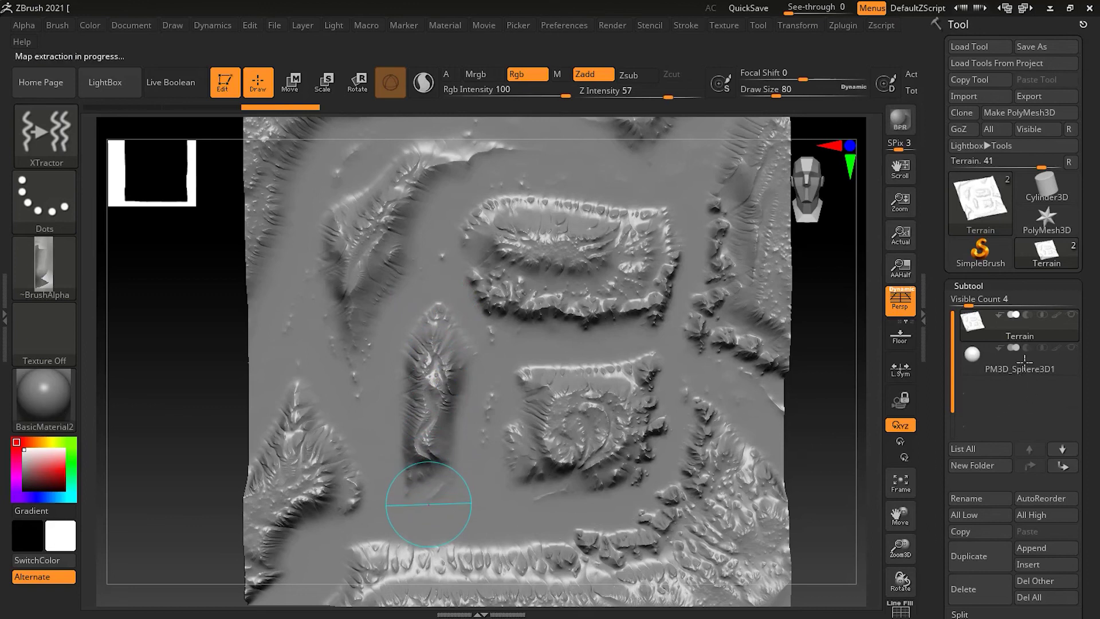
Paint a long strip of captured ridge detail down the sphere, then rotate to inspect the rocky patch
left_click(1026, 367)
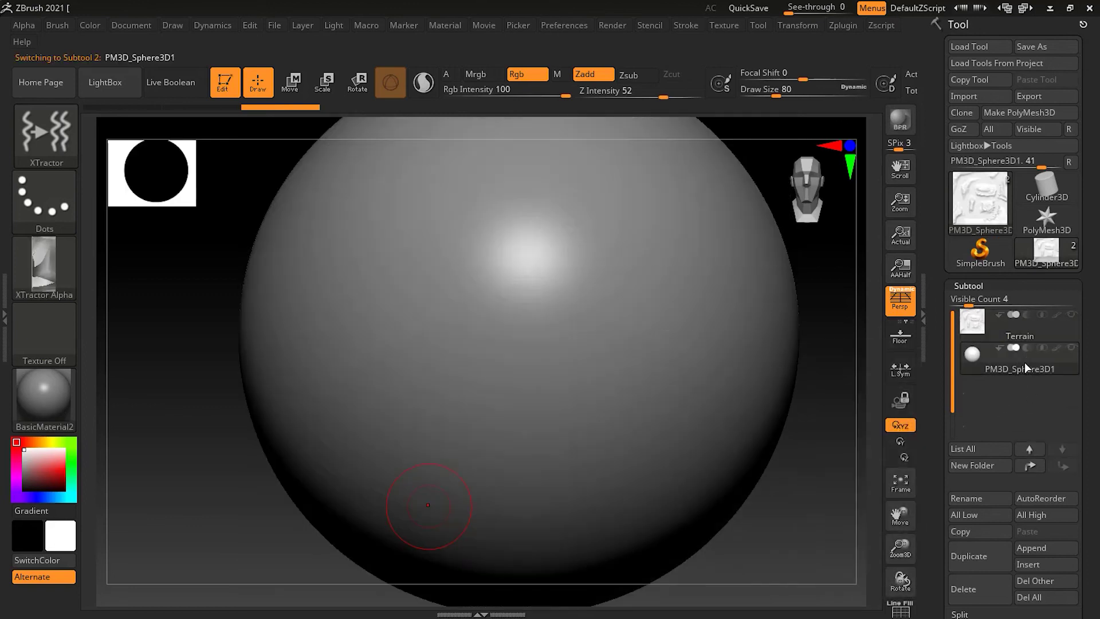
left_click(529, 226)
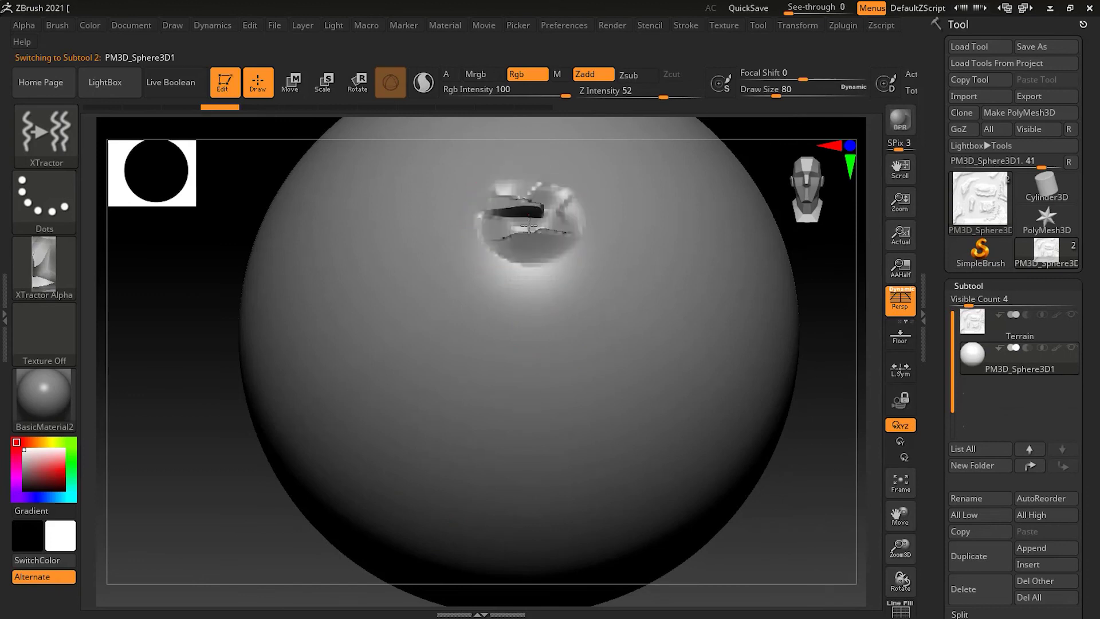
mouse_move(528, 226)
left_mouse_down()
mouse_move(537, 458)
mouse_move(564, 507)
mouse_move(610, 441)
mouse_move(619, 312)
mouse_move(604, 207)
mouse_move(499, 157)
mouse_move(424, 269)
mouse_move(418, 447)
mouse_move(383, 454)
mouse_move(338, 241)
mouse_move(358, 152)
mouse_move(393, 160)
mouse_move(427, 150)
left_mouse_up()
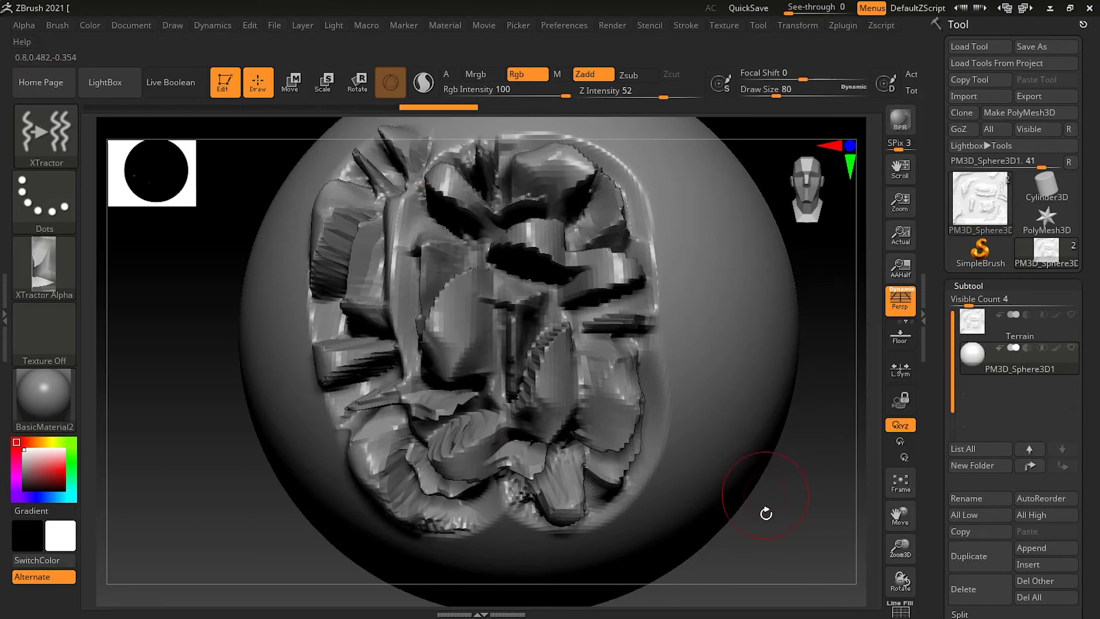
mouse_move(766, 514)
left_mouse_down()
mouse_move(767, 424)
mouse_move(802, 283)
mouse_move(669, 299)
mouse_move(756, 353)
mouse_move(748, 396)
mouse_move(755, 358)
mouse_move(737, 376)
mouse_move(737, 429)
left_mouse_up()
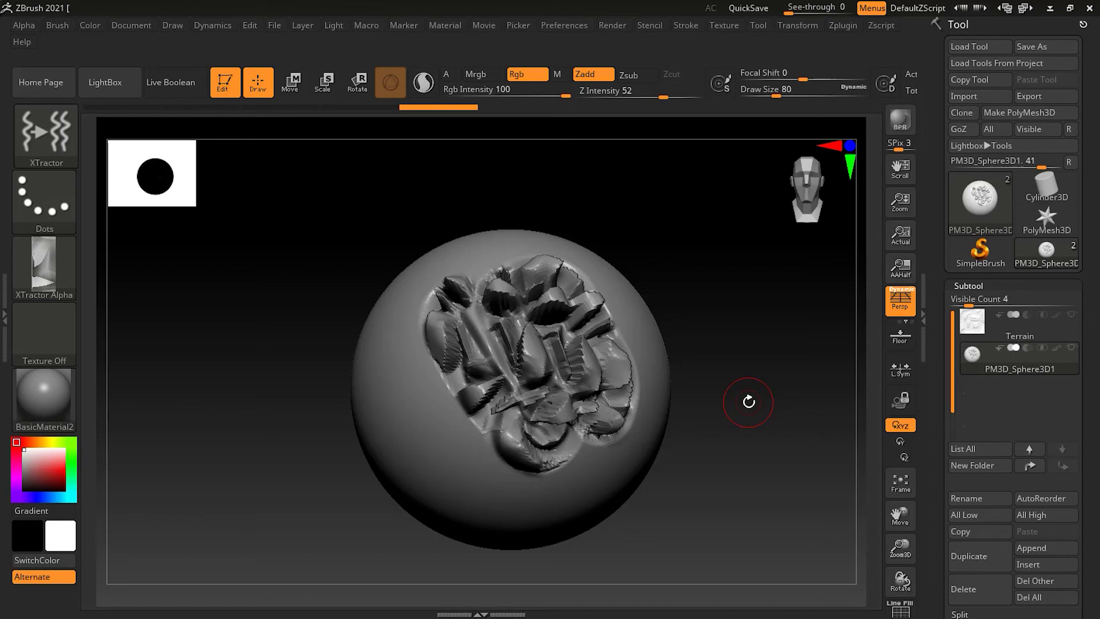
mouse_move(748, 401)
left_mouse_down()
mouse_move(778, 388)
mouse_move(692, 405)
mouse_move(744, 363)
mouse_move(736, 317)
mouse_move(766, 368)
mouse_move(736, 373)
mouse_move(785, 383)
mouse_move(675, 422)
mouse_move(739, 411)
mouse_move(751, 383)
mouse_move(760, 421)
mouse_move(776, 422)
mouse_move(837, 383)
left_mouse_up()
left_click(1002, 333)
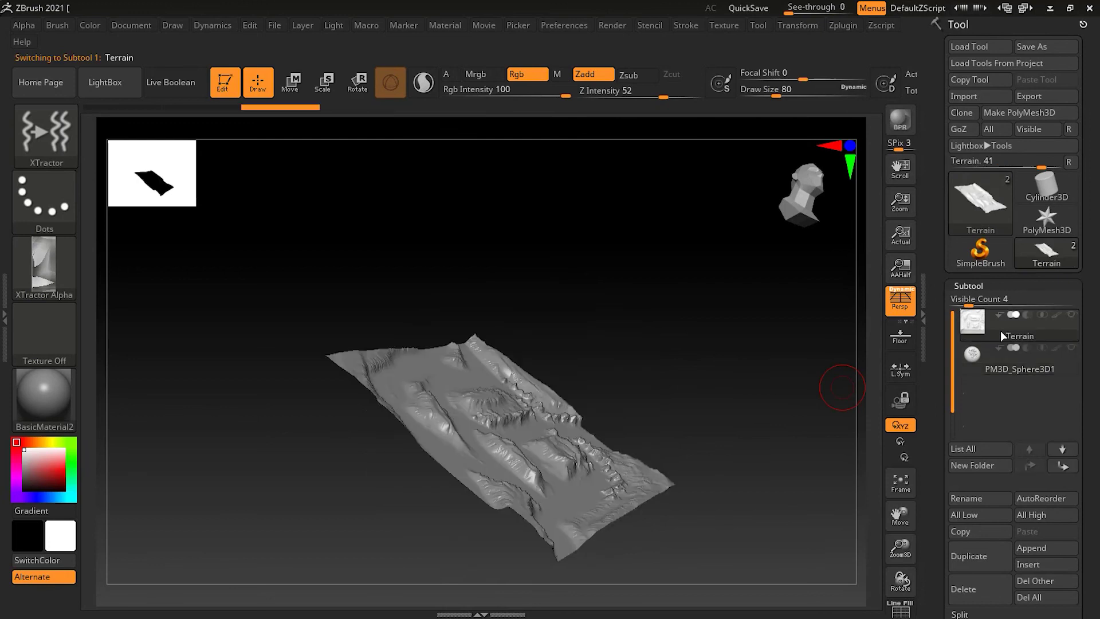
left_click(1029, 372)
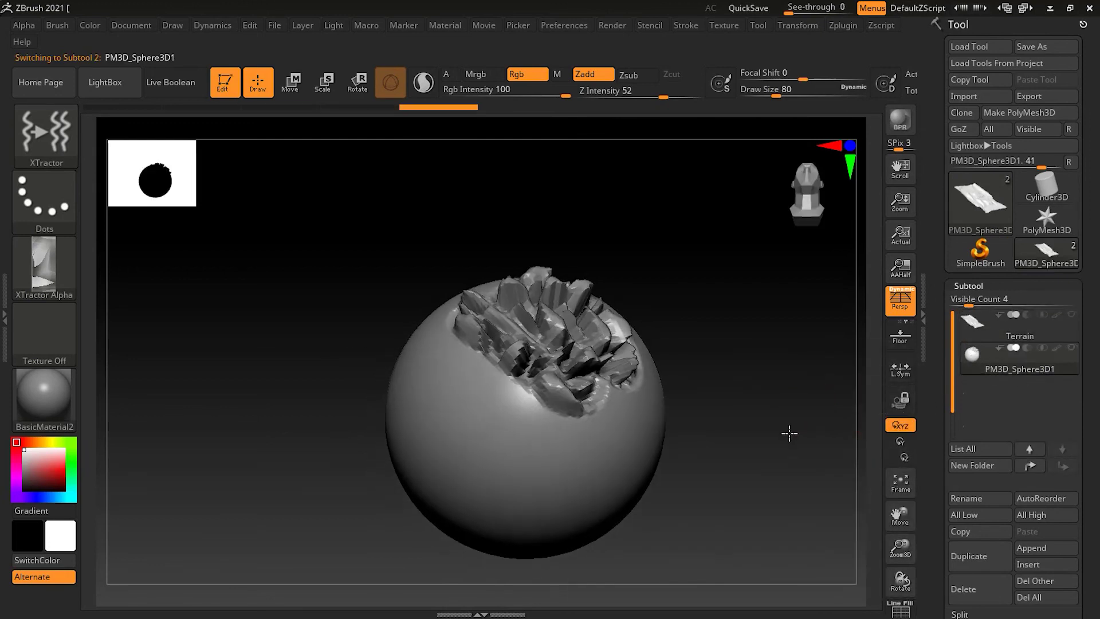
mouse_move(741, 400)
left_mouse_down()
mouse_move(815, 397)
mouse_move(748, 401)
mouse_move(757, 420)
mouse_move(773, 393)
mouse_move(727, 364)
mouse_move(749, 365)
left_mouse_up()
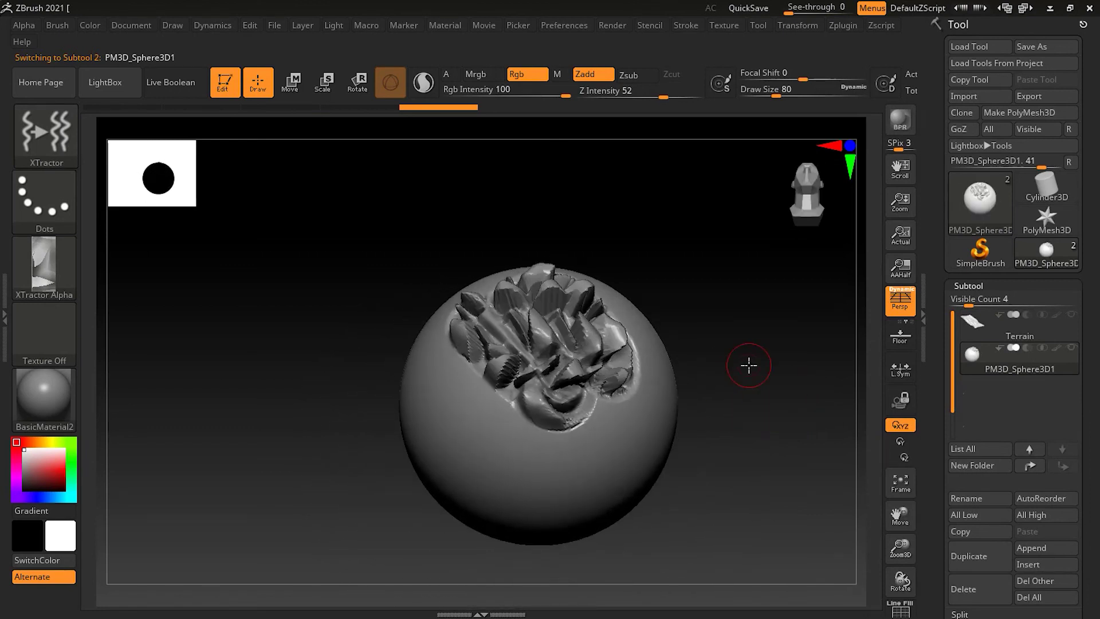